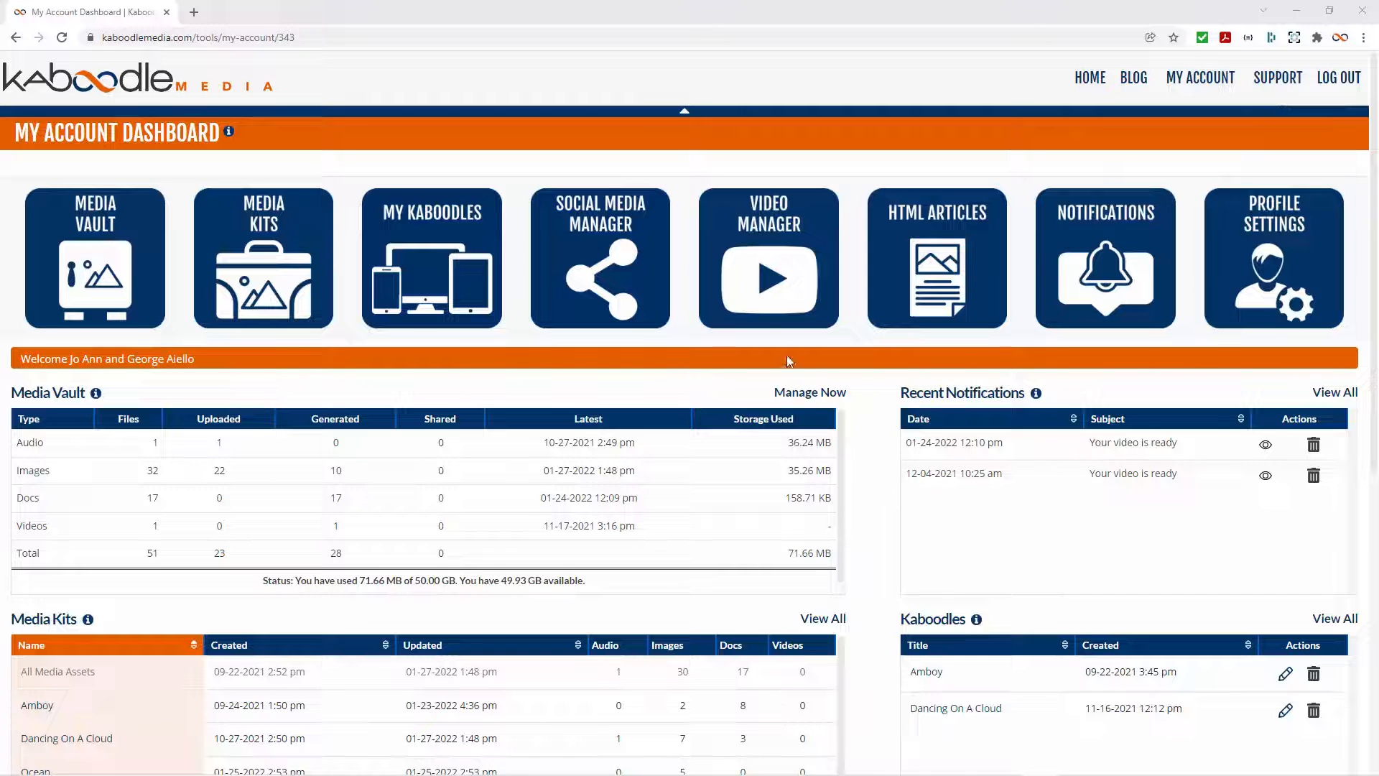
Start a new video in the Video Manager with the YouTube 1080p Video Hi Def preset
{"action": "left_click", "coordinate": [756, 294]}
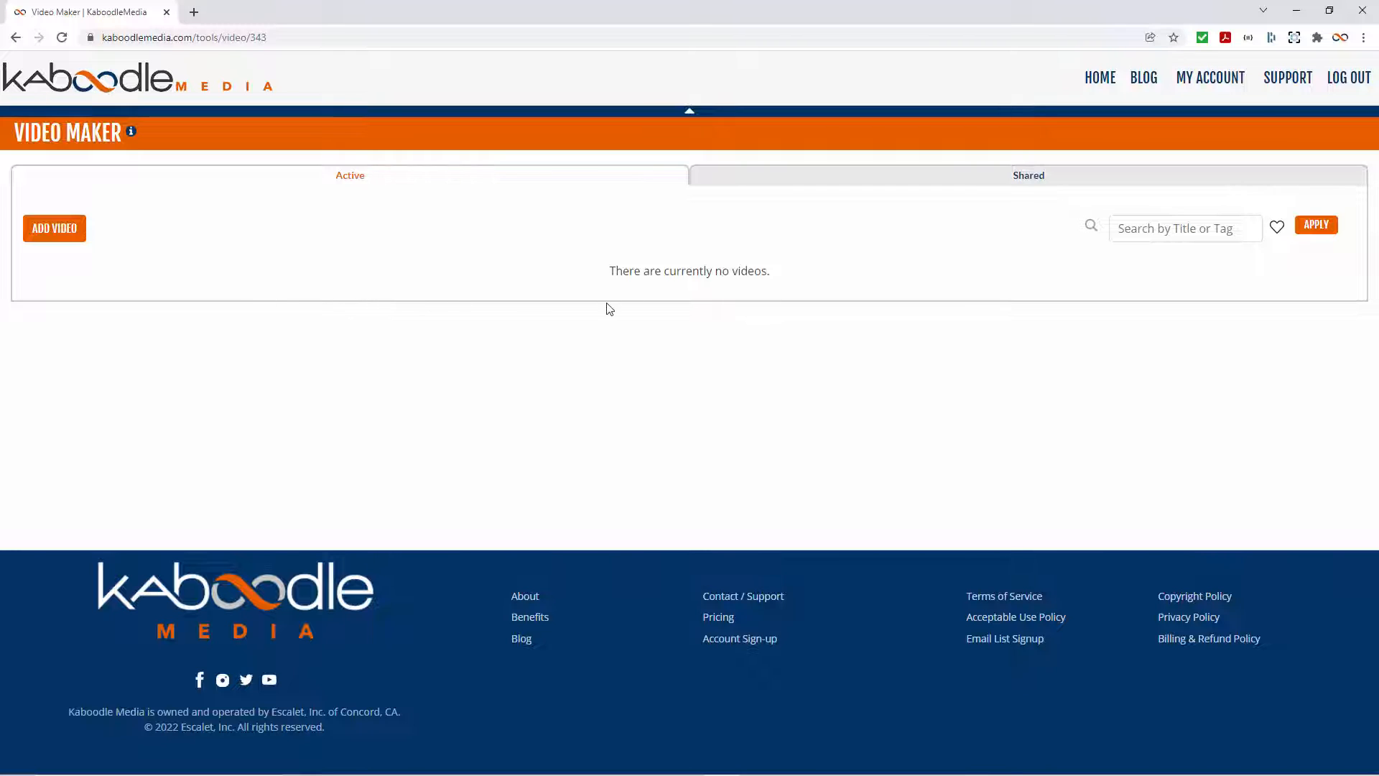
{"action": "left_click", "coordinate": [59, 236]}
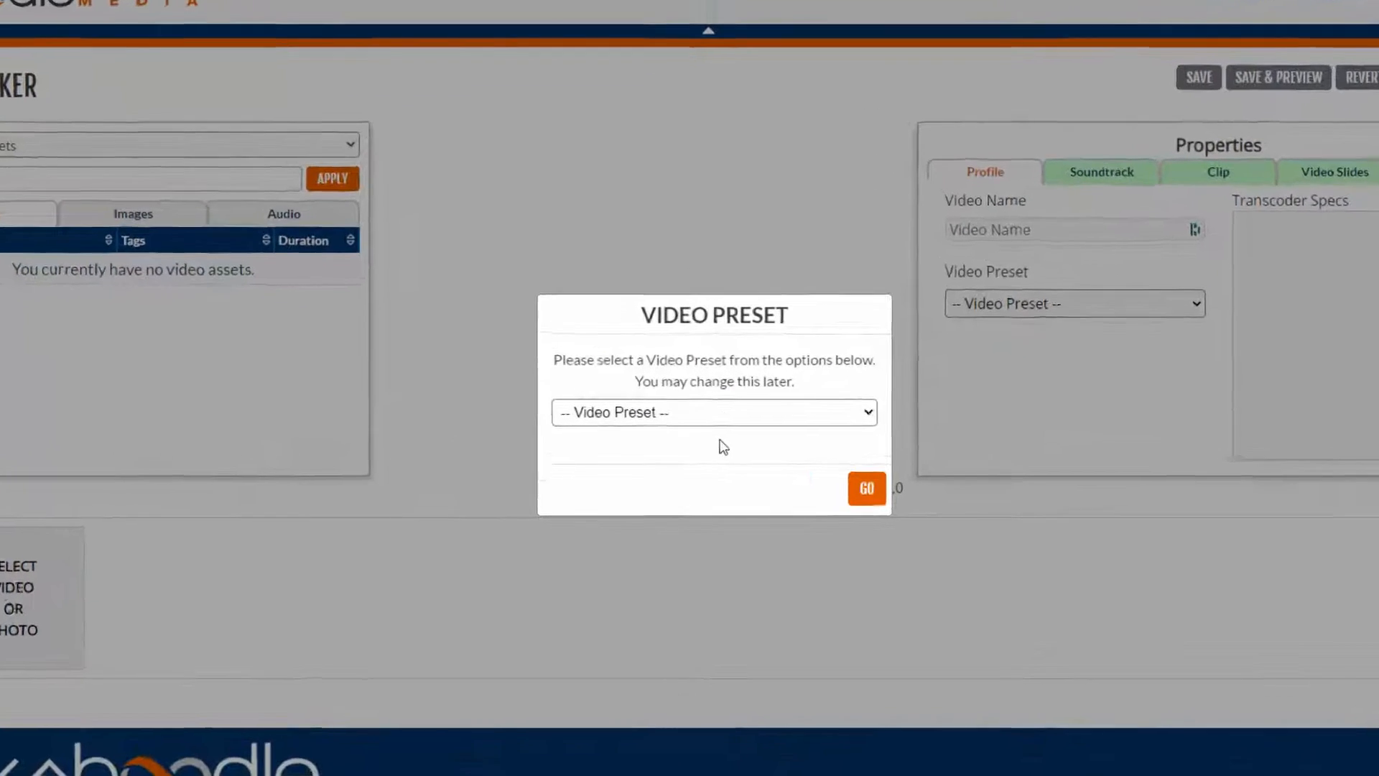
{"action": "left_click", "coordinate": [689, 419]}
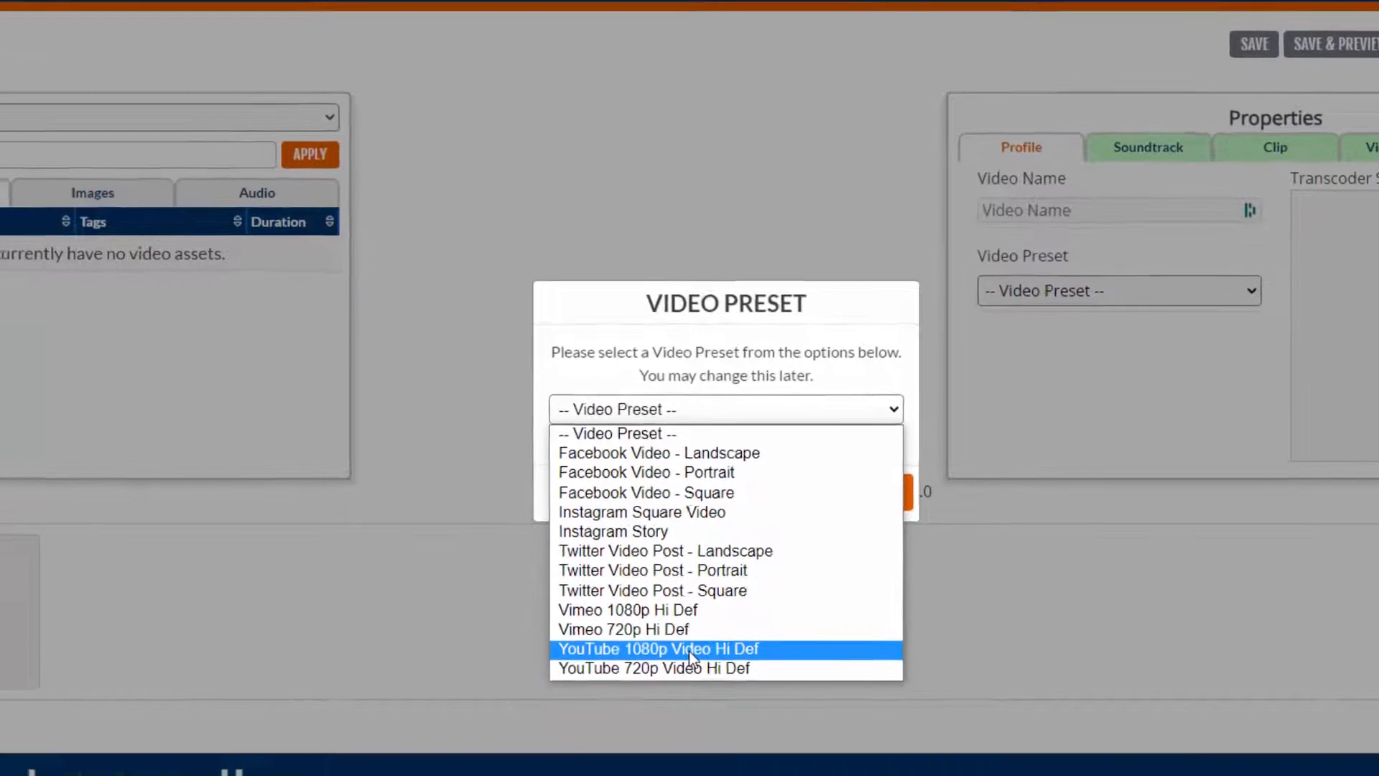
{"action": "left_click", "coordinate": [688, 649]}
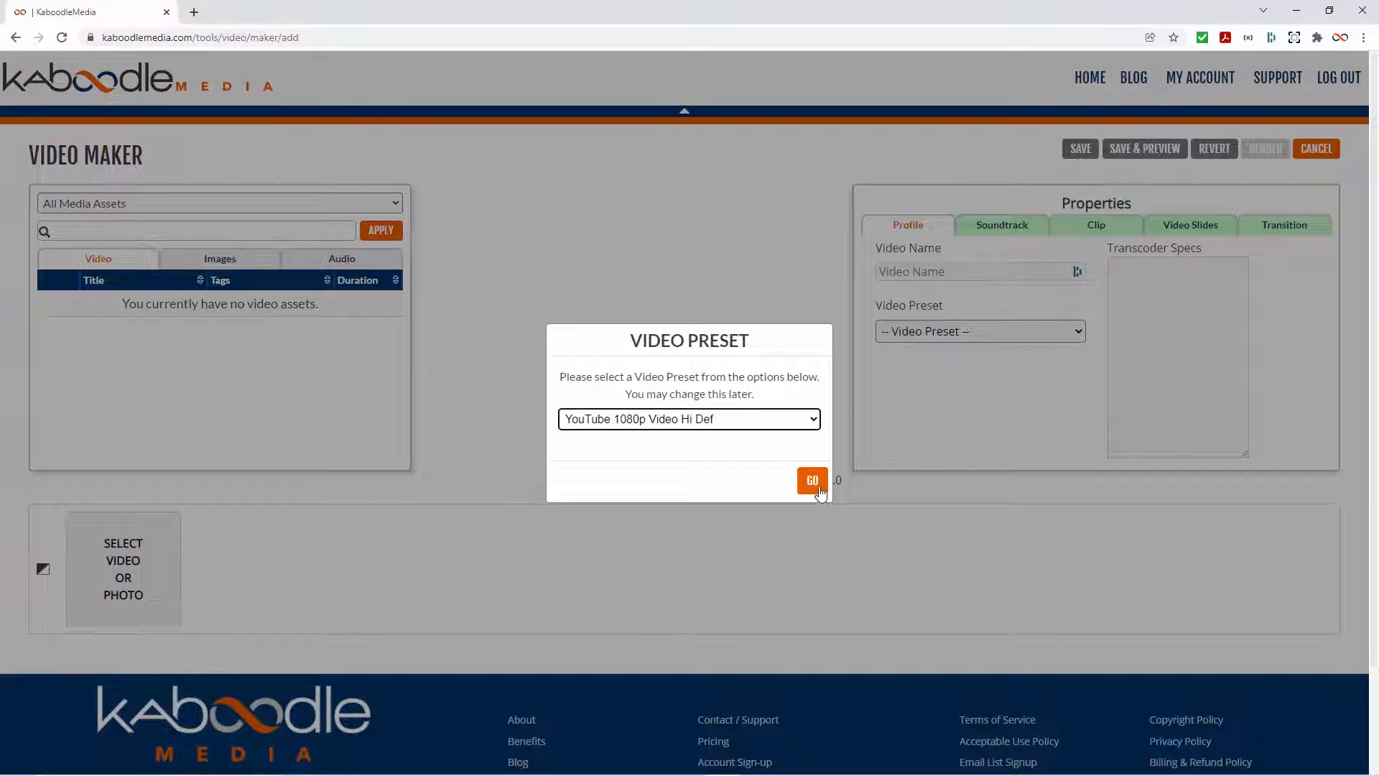
{"action": "left_click", "coordinate": [813, 481]}
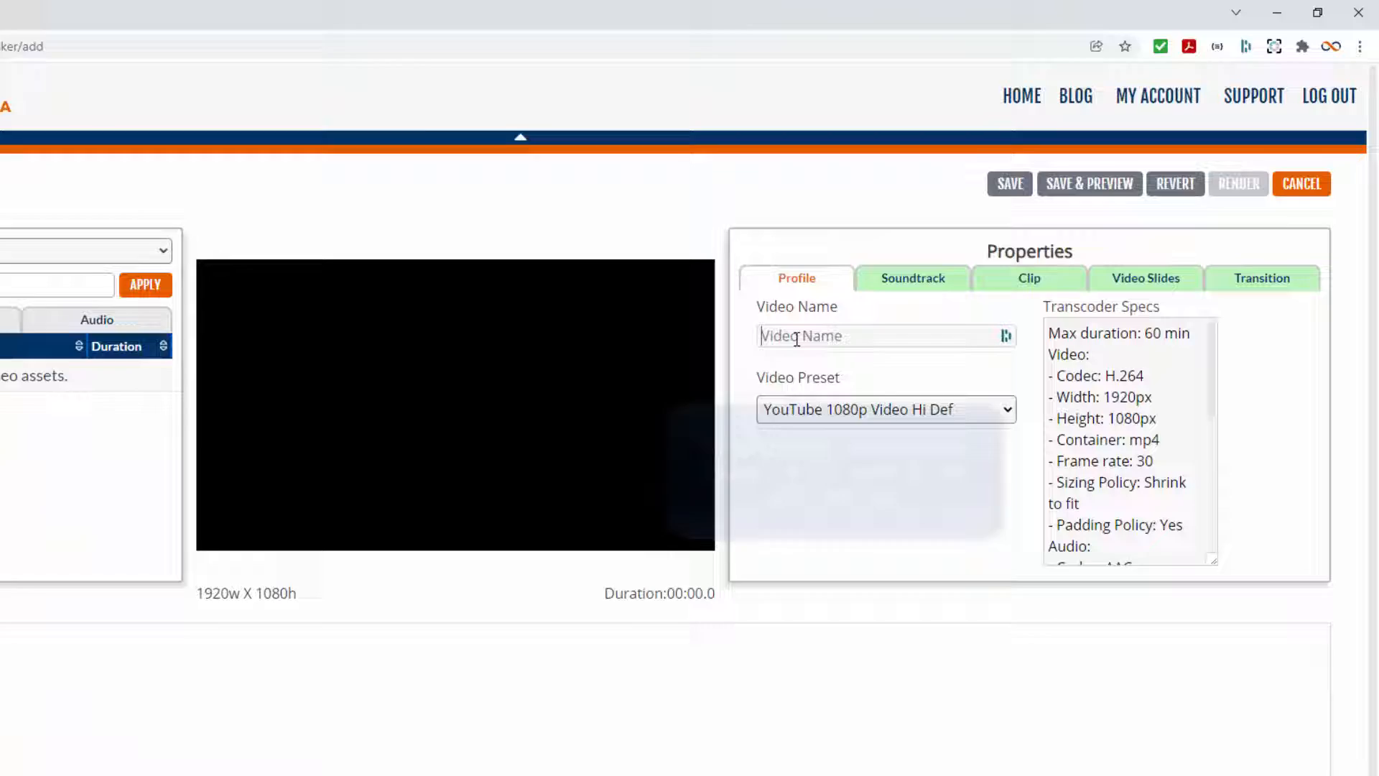
Name the video "First video" and review the available video presets, keeping YouTube 1080p Video Hi Def
{"action": "left_click", "coordinate": [907, 274]}
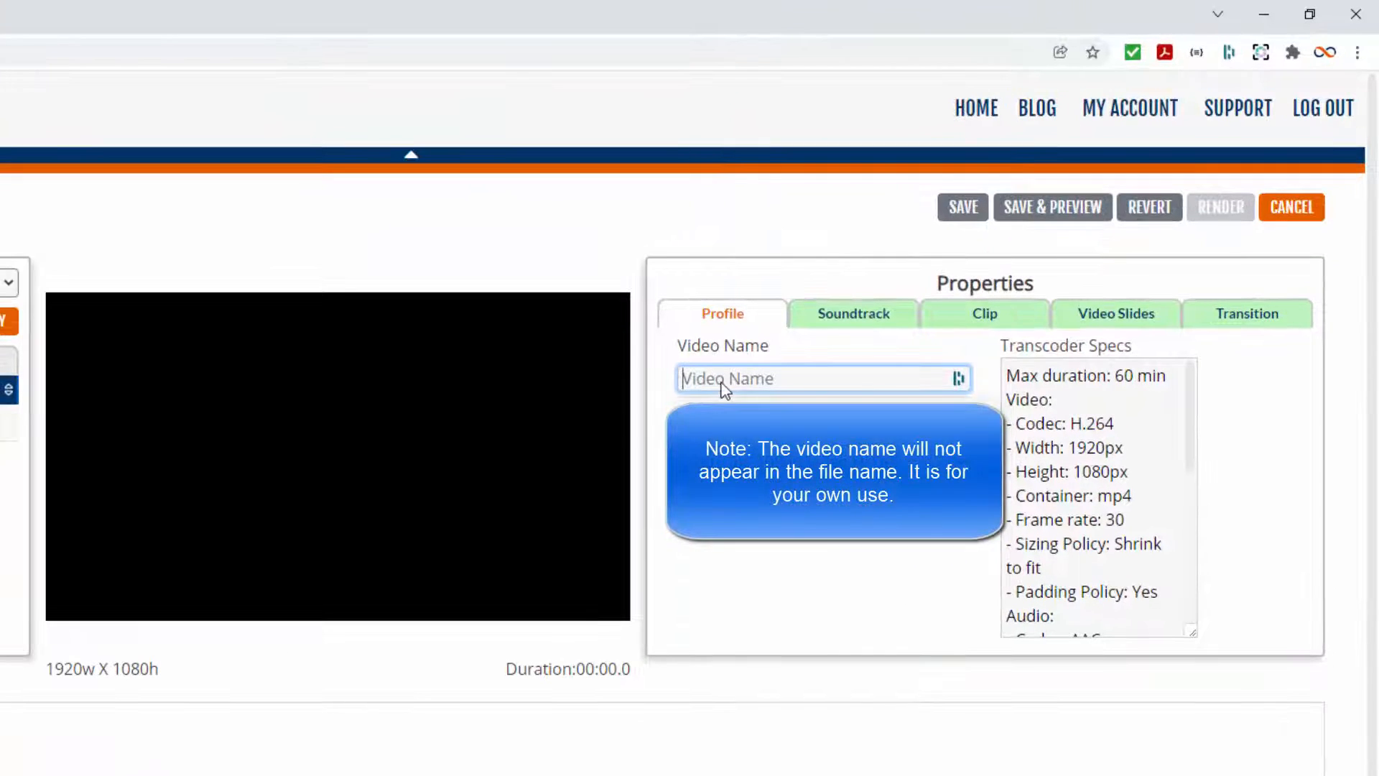
{"action": "type", "text": "Fir"}
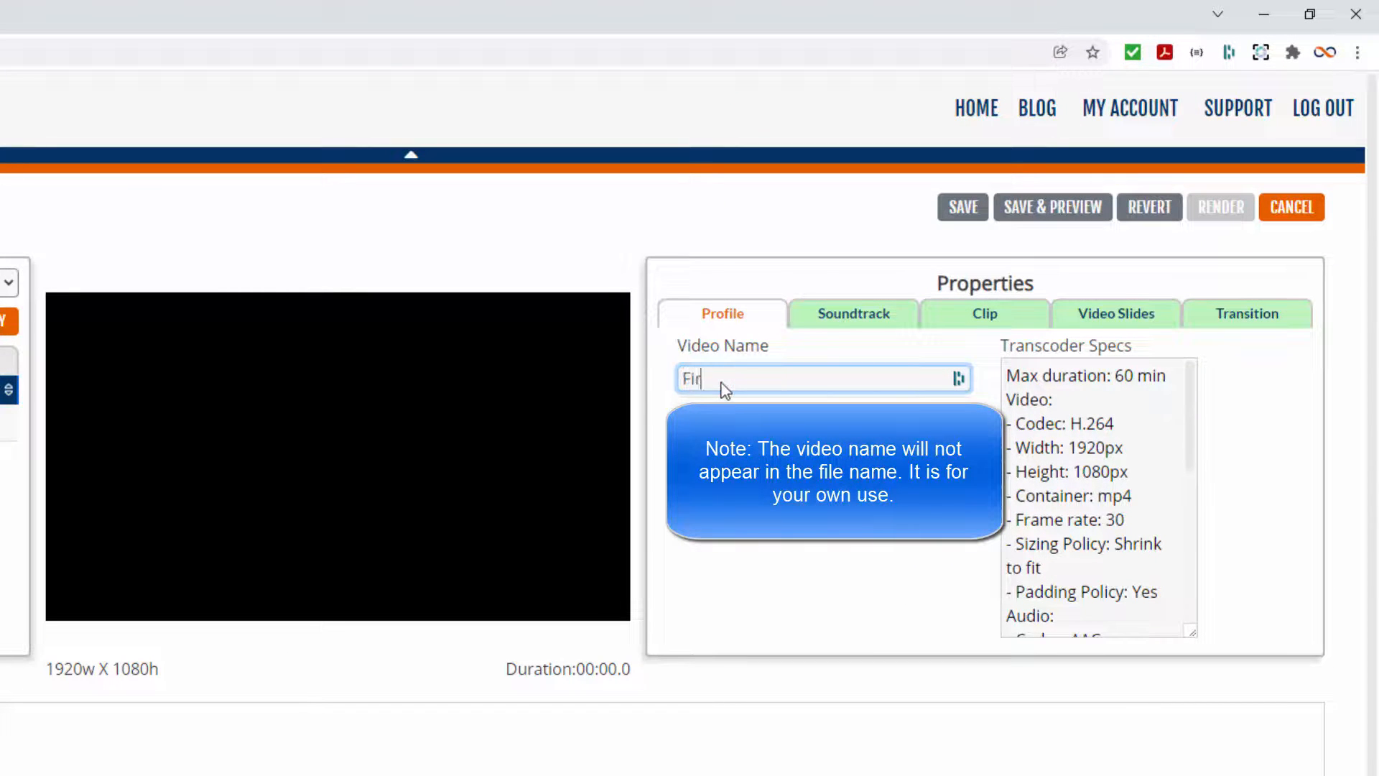
{"action": "type", "text": "st video"}
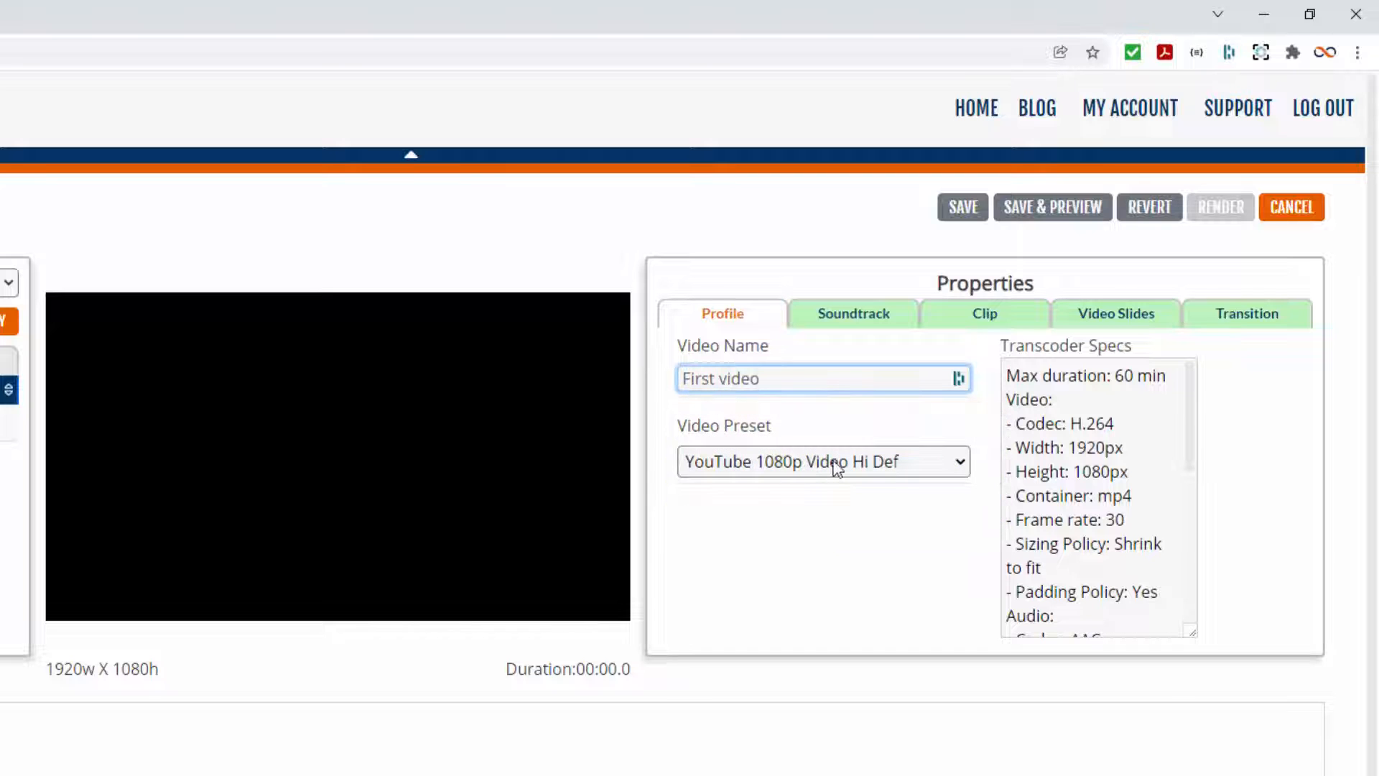
{"action": "left_click", "coordinate": [838, 467]}
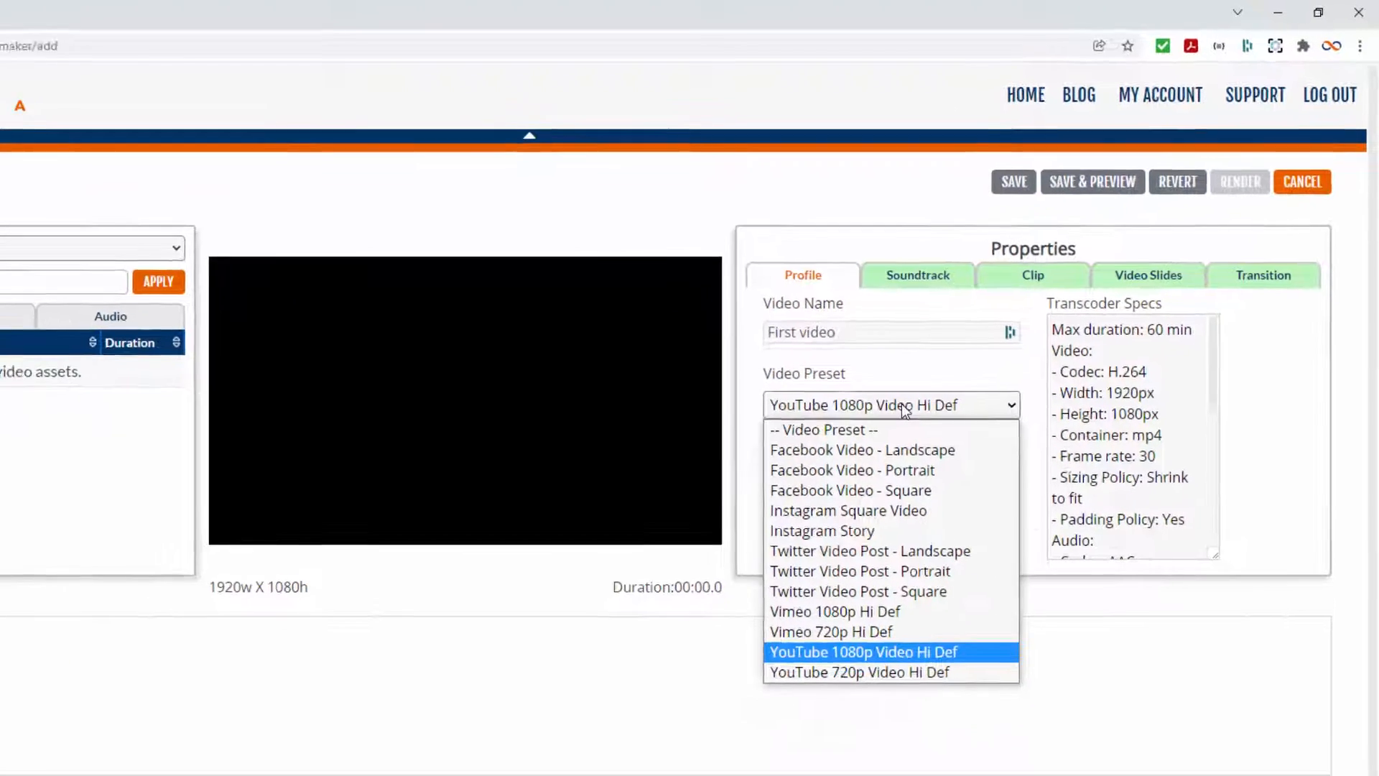
{"action": "left_click", "coordinate": [838, 464]}
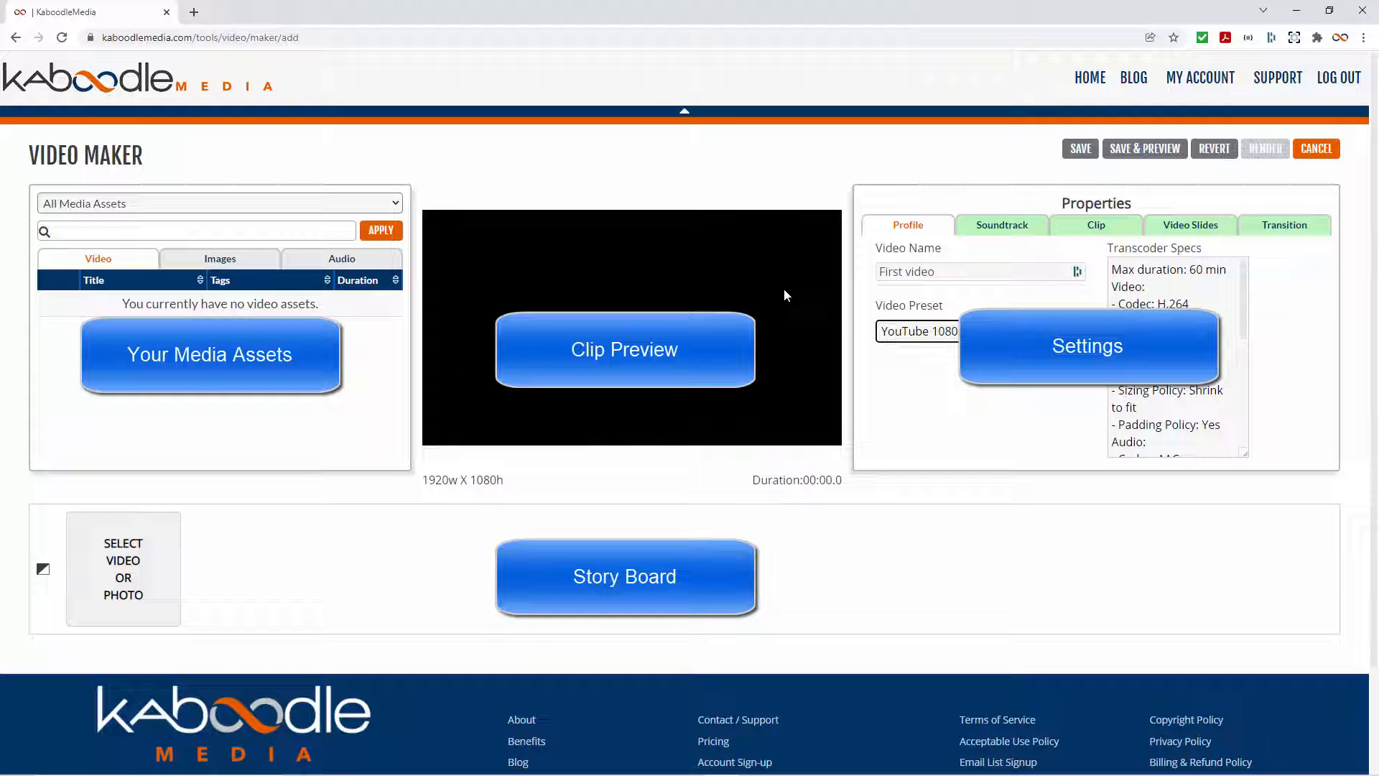
List the image assets of the Ocean media kit and look through them
{"action": "left_click", "coordinate": [220, 259]}
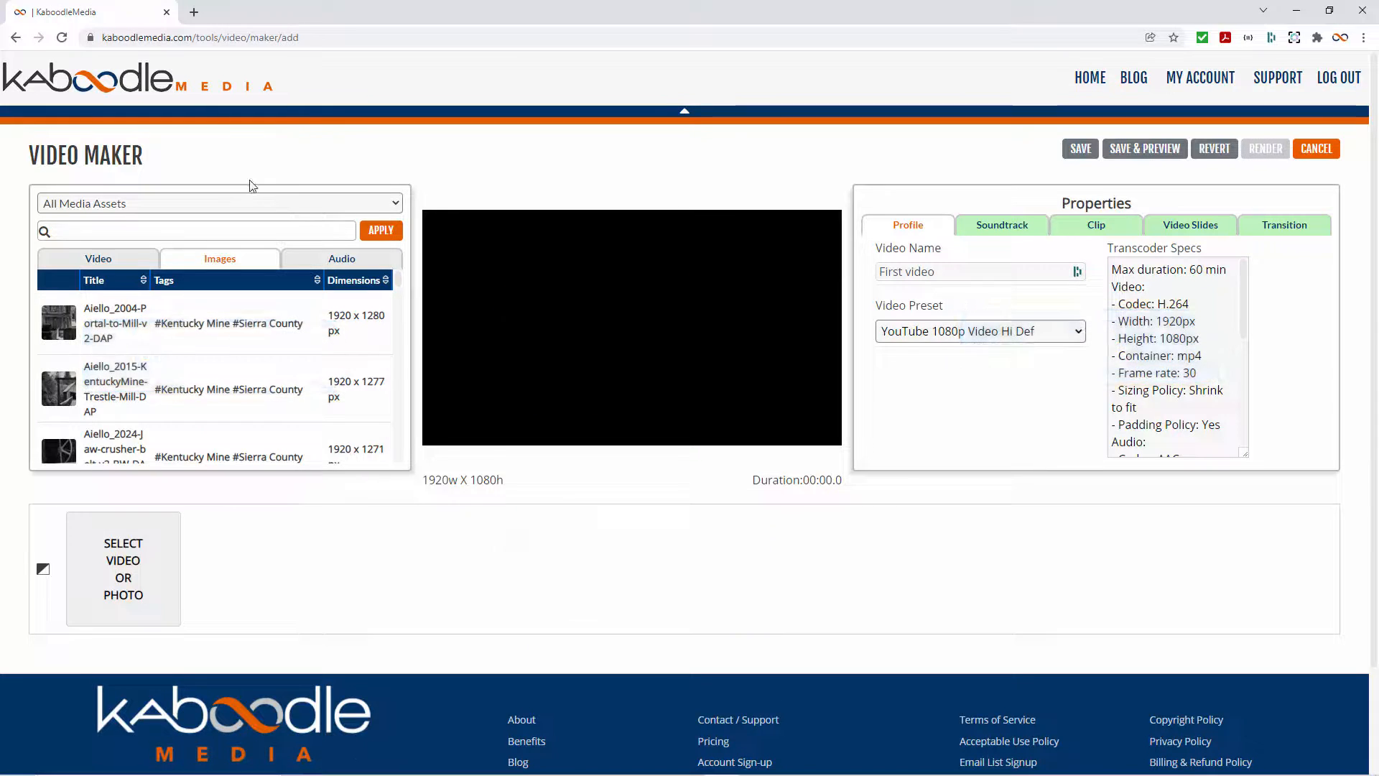
{"action": "left_click", "coordinate": [240, 209]}
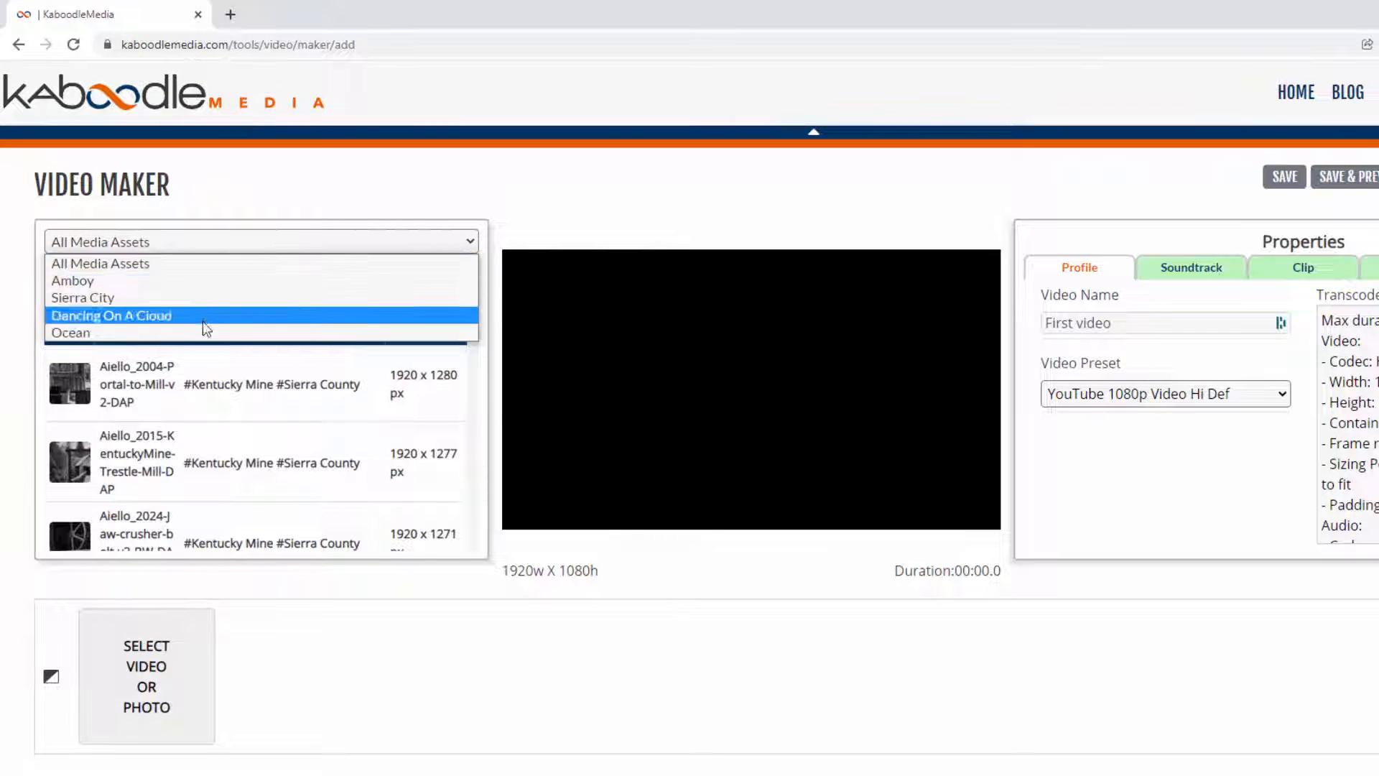
{"action": "left_click", "coordinate": [201, 332]}
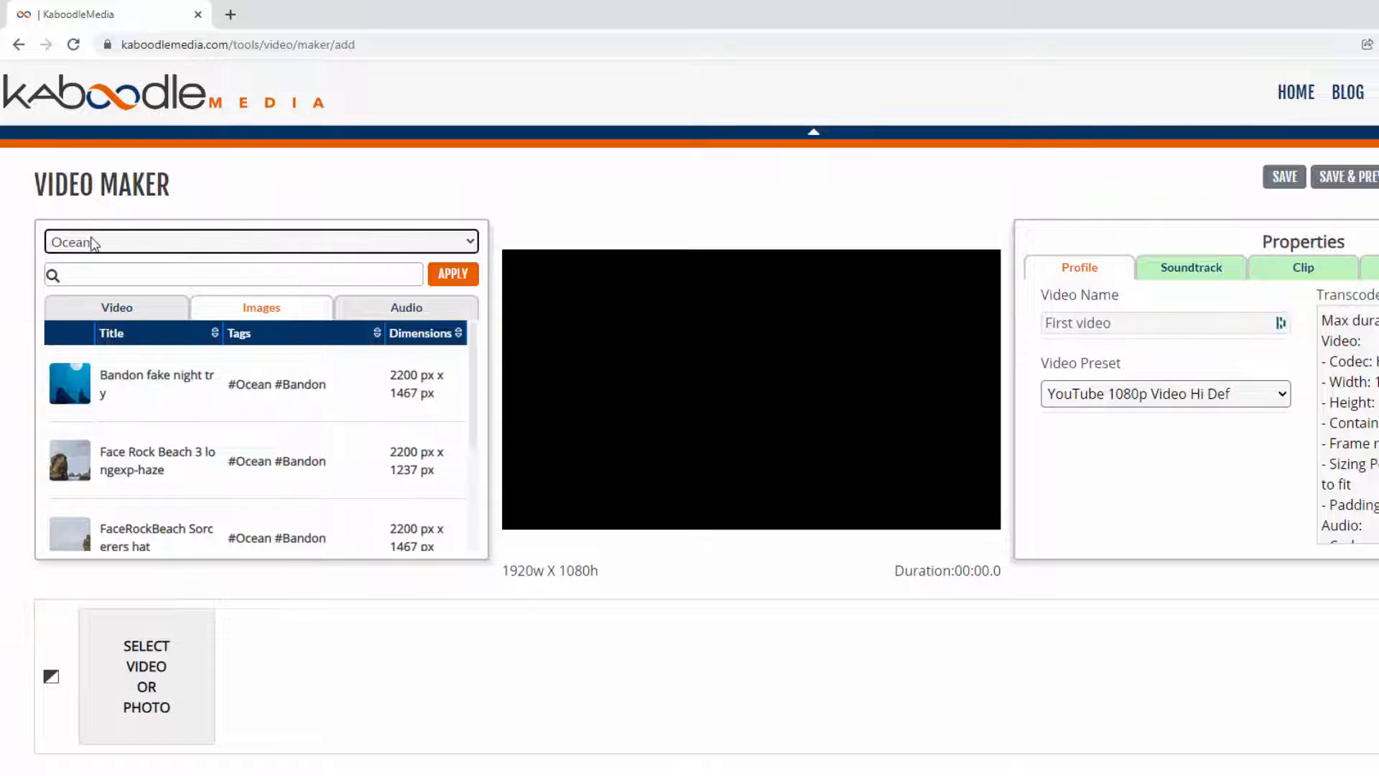
{"action": "scroll", "coordinate": [244, 397], "scroll_direction": "down", "scroll_amount": 2}
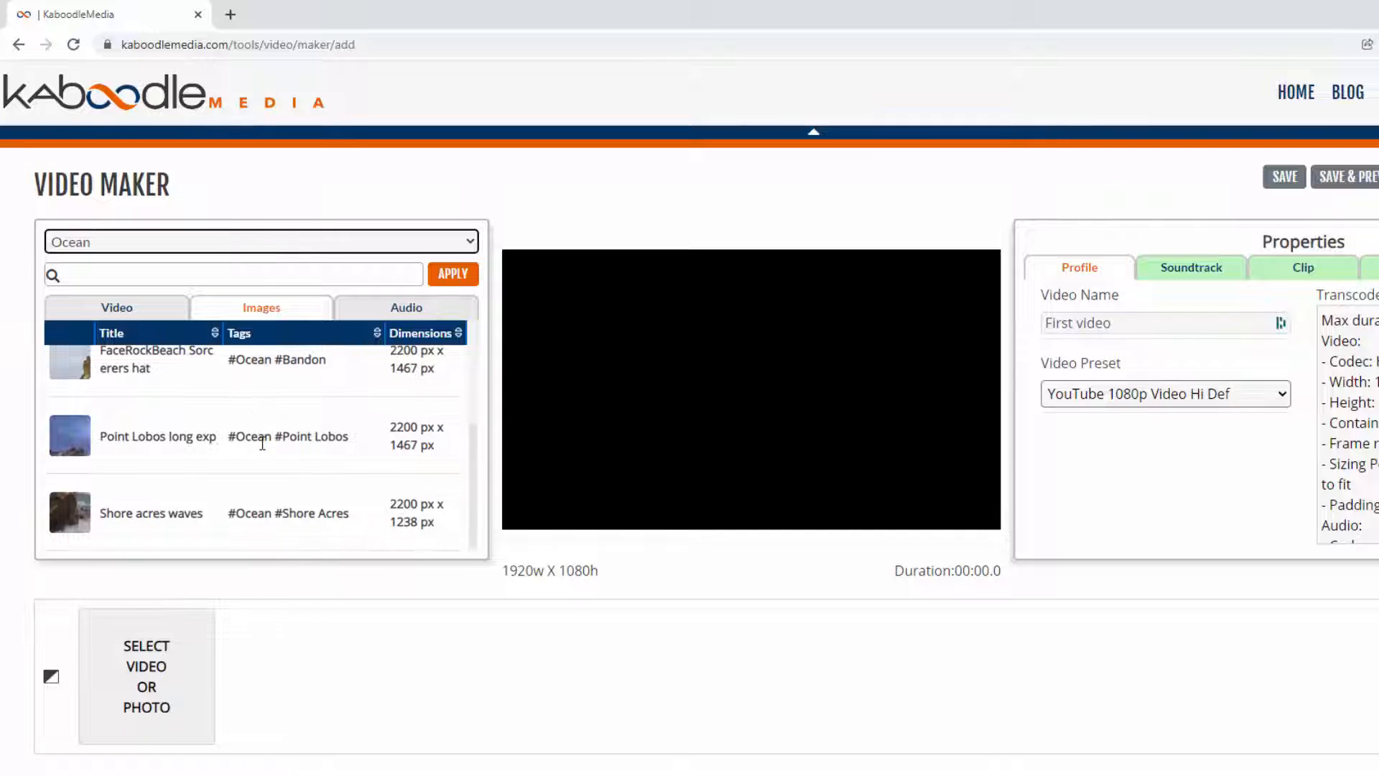
{"action": "scroll", "coordinate": [263, 438], "scroll_direction": "up", "scroll_amount": 1}
{"action": "scroll", "coordinate": [263, 443], "scroll_direction": "up", "scroll_amount": 1}
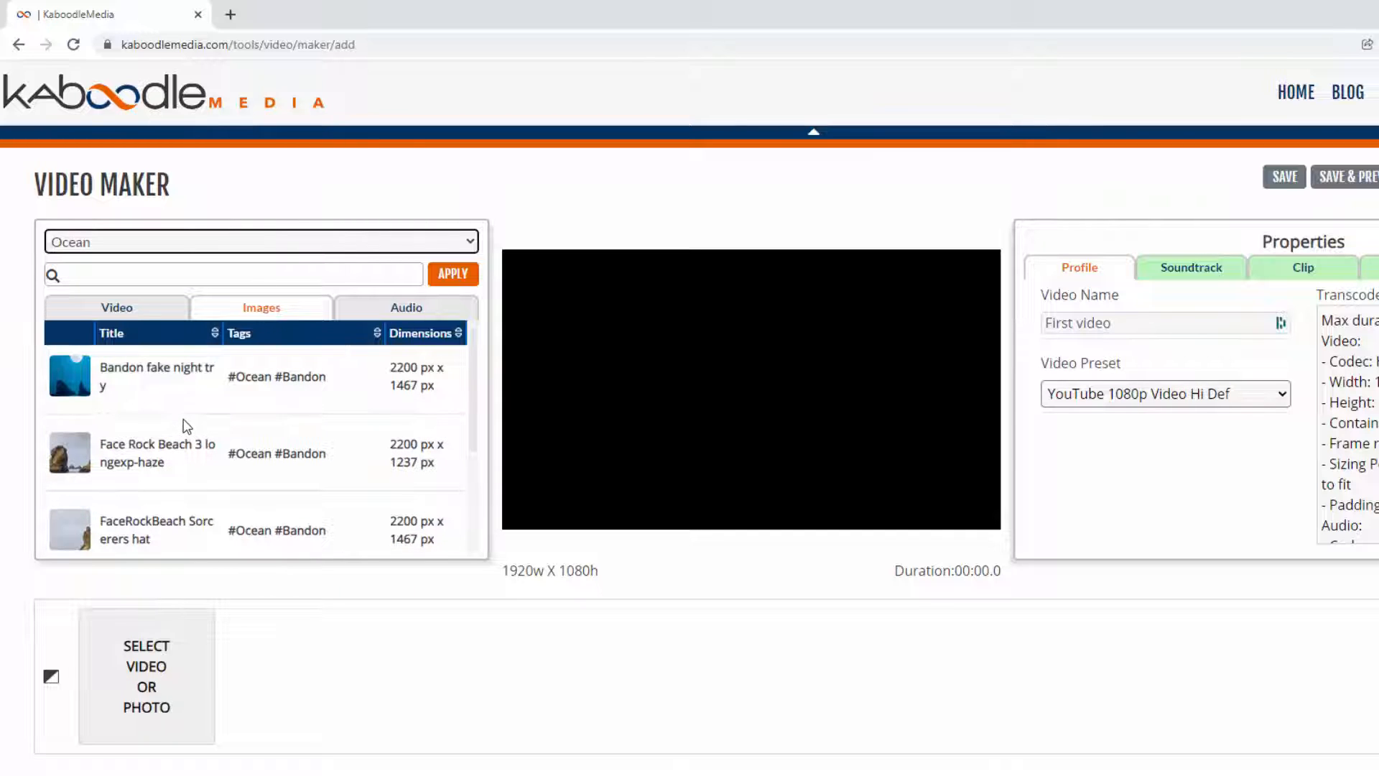
Add the Bandon night, Face Rock Beach, Sorcerers hat, Point Lobos and Shore acres images to the storyboard in that order
{"action": "left_click", "coordinate": [82, 387]}
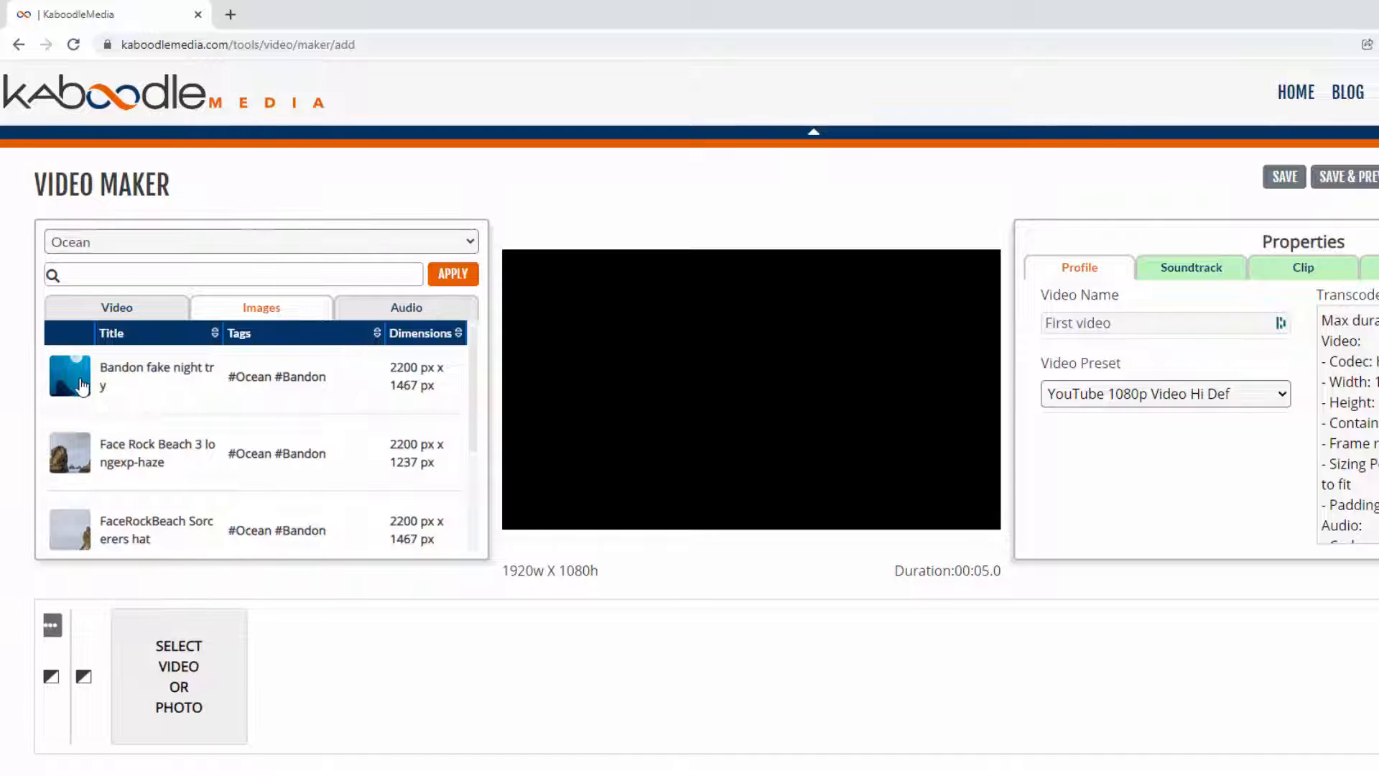
{"action": "left_click", "coordinate": [68, 458]}
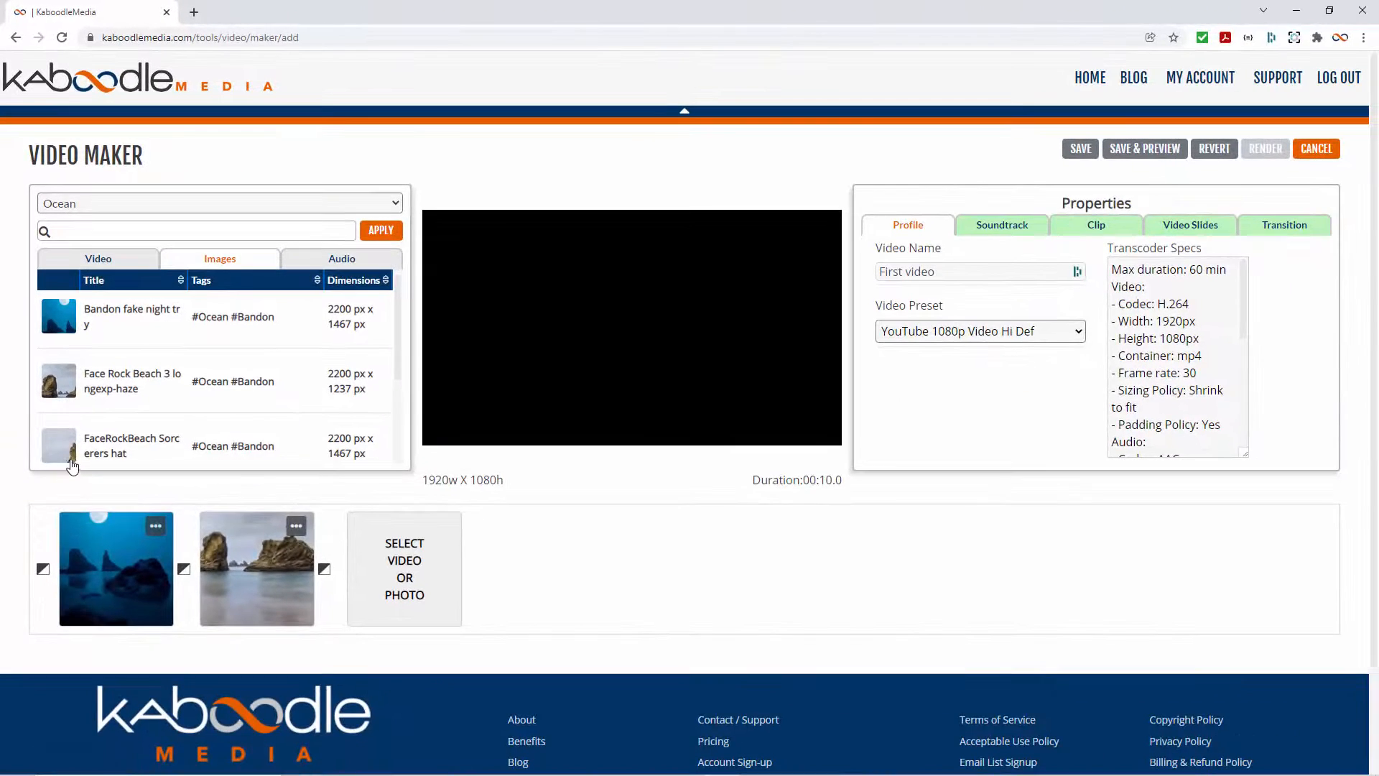
{"action": "left_click", "coordinate": [257, 373]}
{"action": "scroll", "coordinate": [257, 373], "scroll_direction": "down", "scroll_amount": 2}
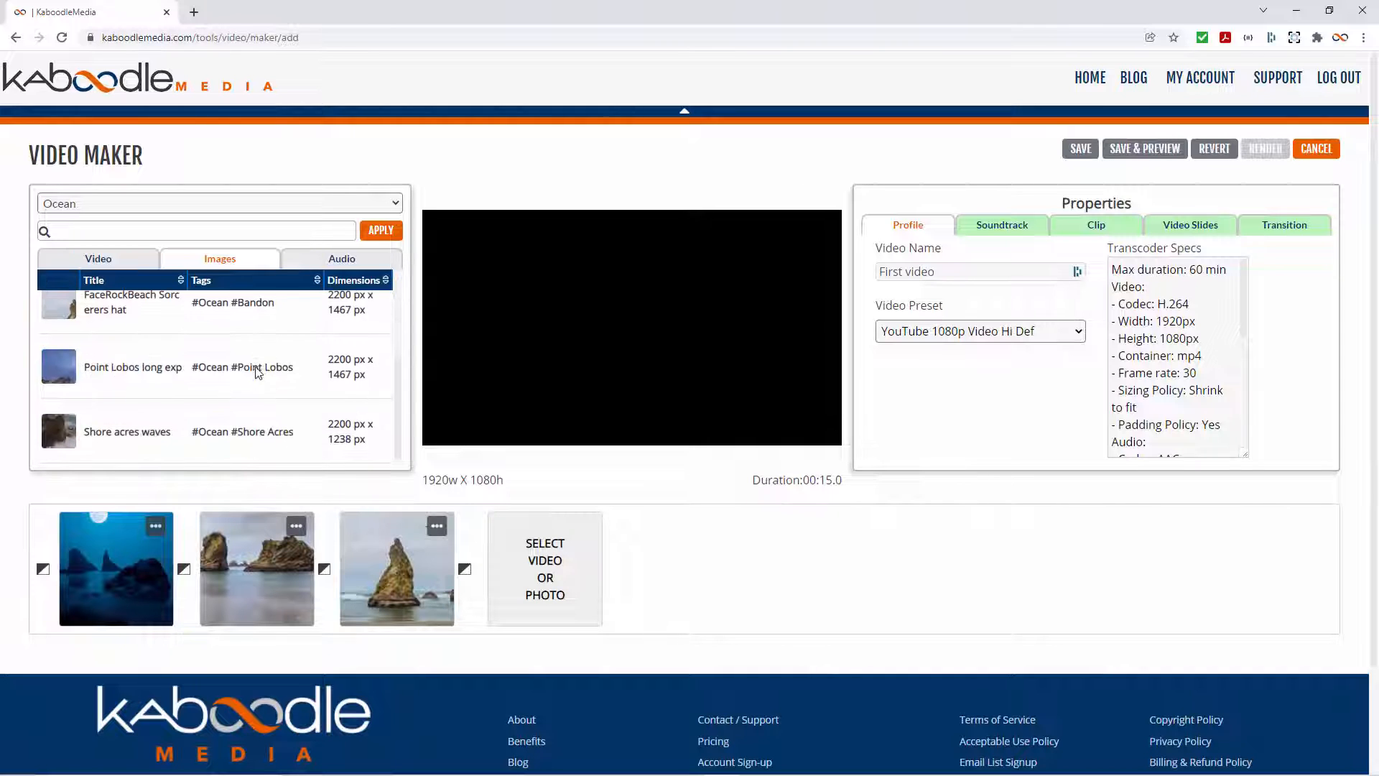
{"action": "left_click", "coordinate": [81, 366]}
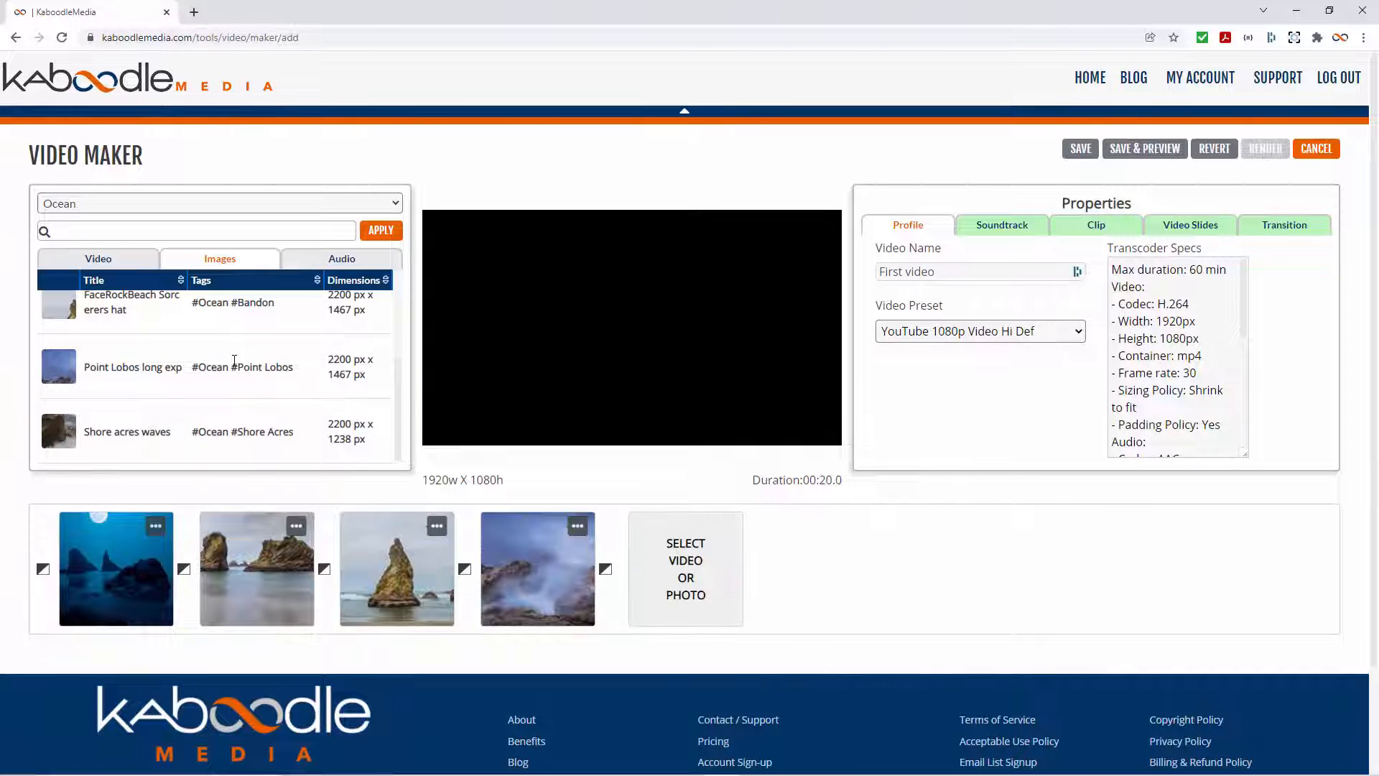
{"action": "left_click", "coordinate": [56, 431]}
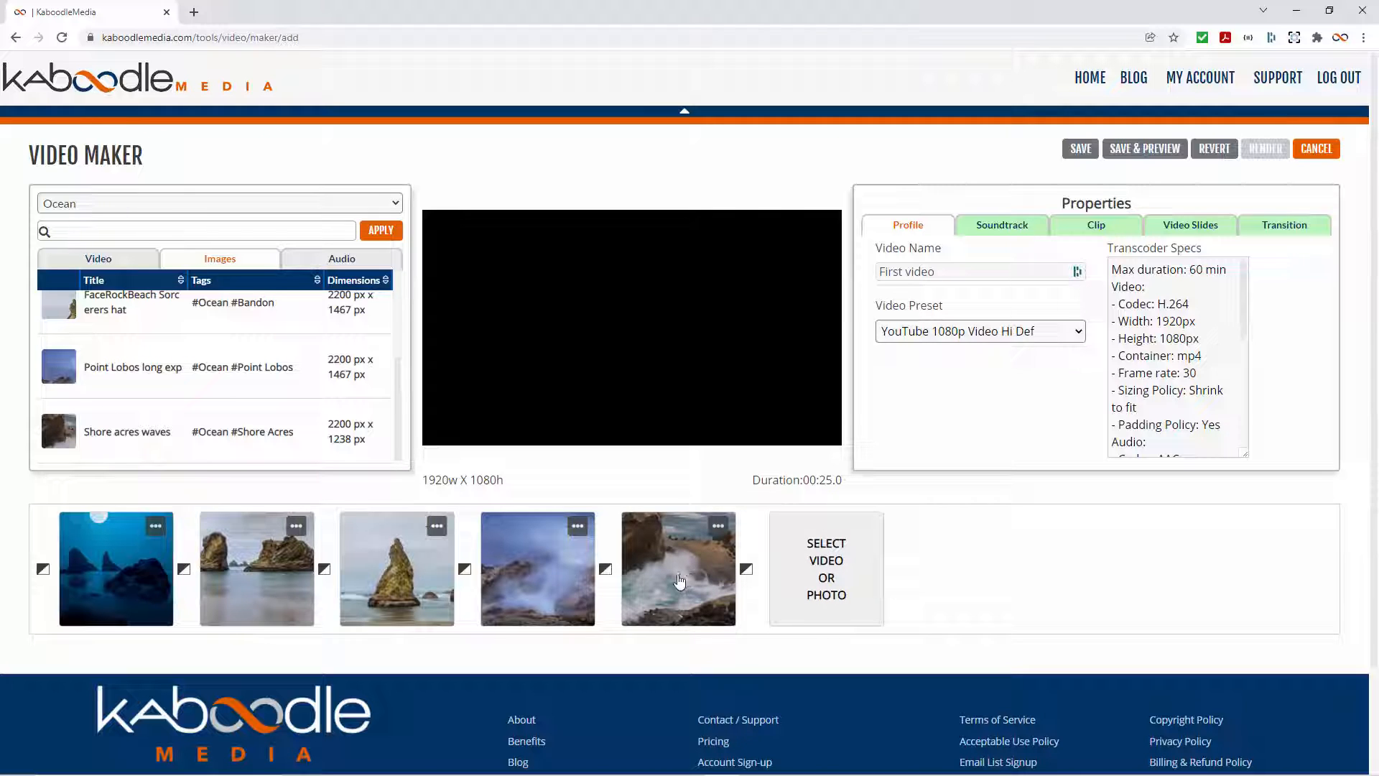
Move the Bandon night image to the end of the storyboard and save the video
{"action": "mouse_move", "coordinate": [679, 585]}
{"action": "left_mouse_down"}
{"action": "mouse_move", "coordinate": [395, 593]}
{"action": "mouse_move", "coordinate": [668, 586]}
{"action": "left_mouse_up"}
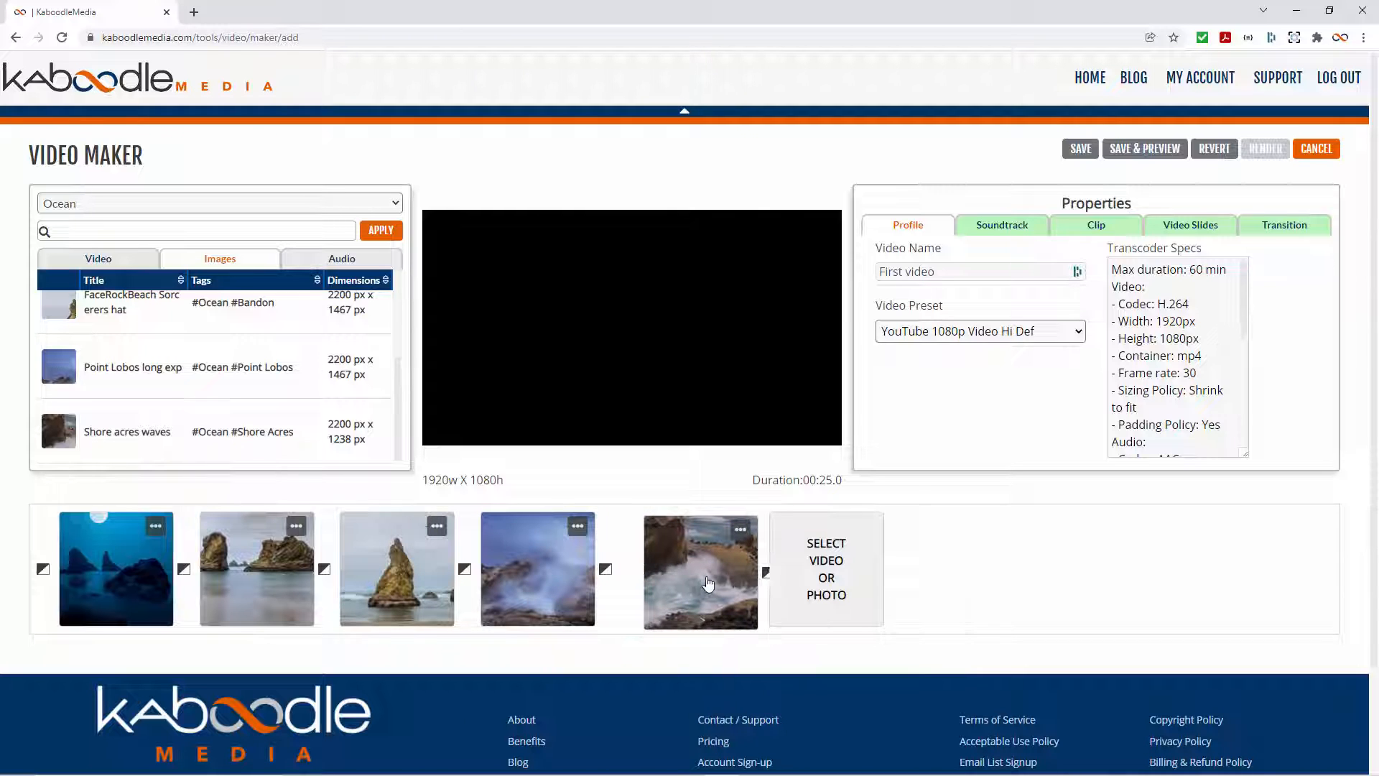
{"action": "left_click_drag", "start_coordinate": [109, 578], "coordinate": [686, 599]}
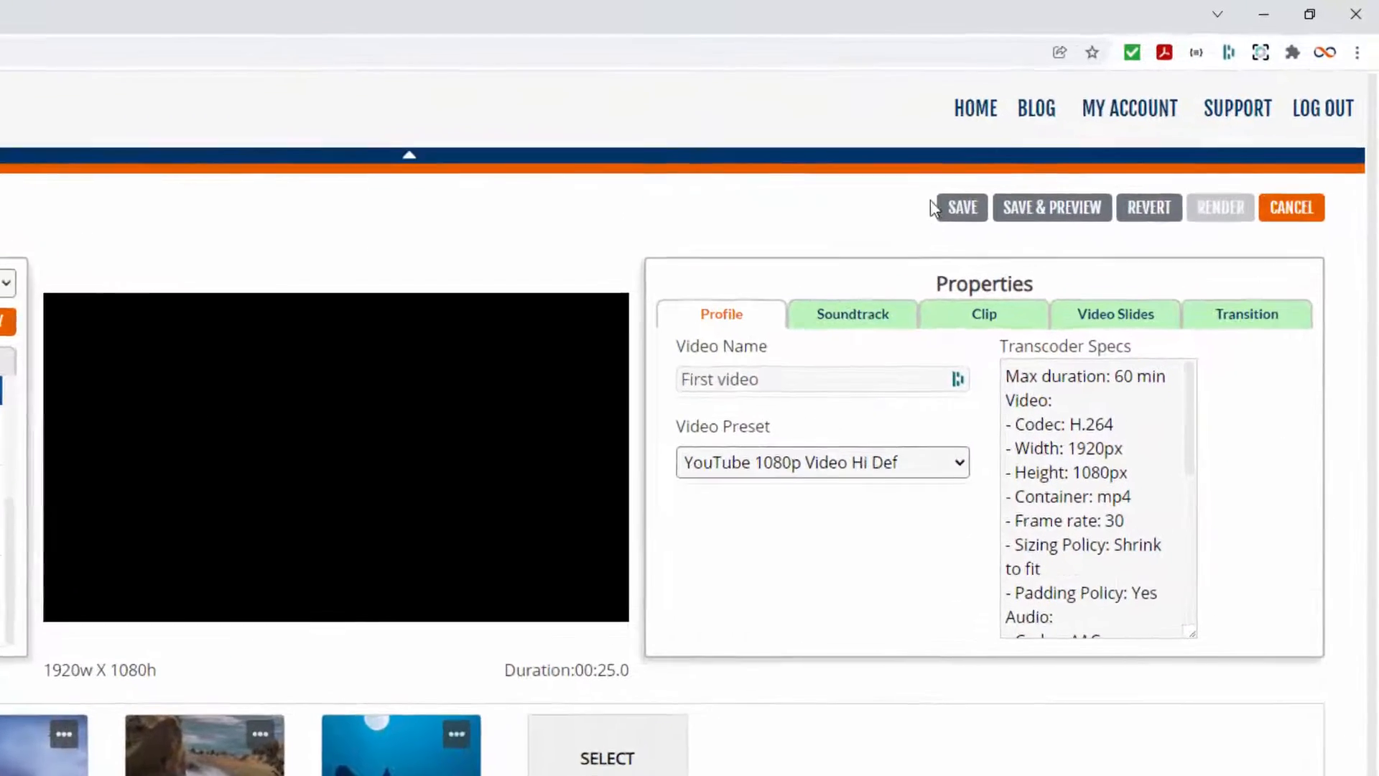
{"action": "left_click", "coordinate": [945, 218]}
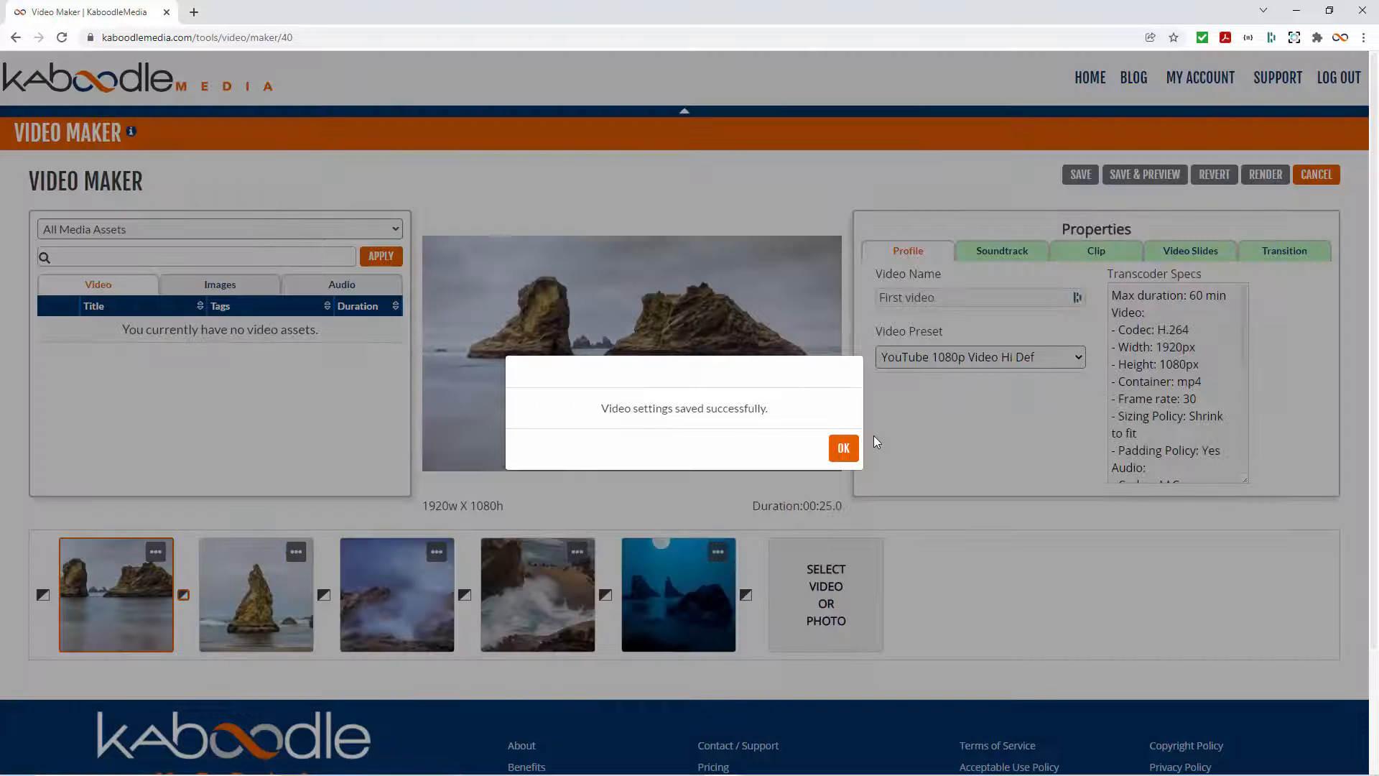
{"action": "left_click", "coordinate": [843, 449]}
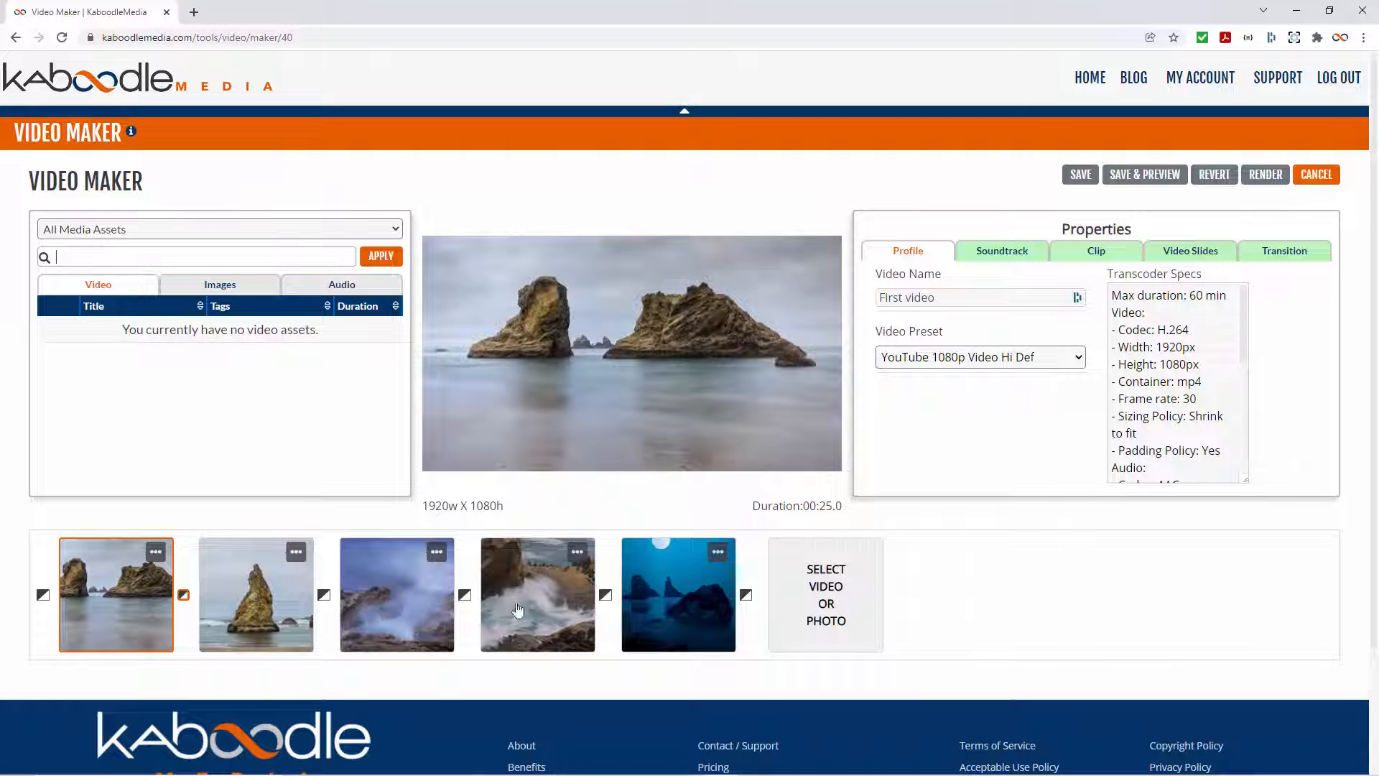
Set the Face Rock Beach clip to 4% enlargement, a duration of 00:06.0 and Zoom in
{"action": "left_click", "coordinate": [117, 603]}
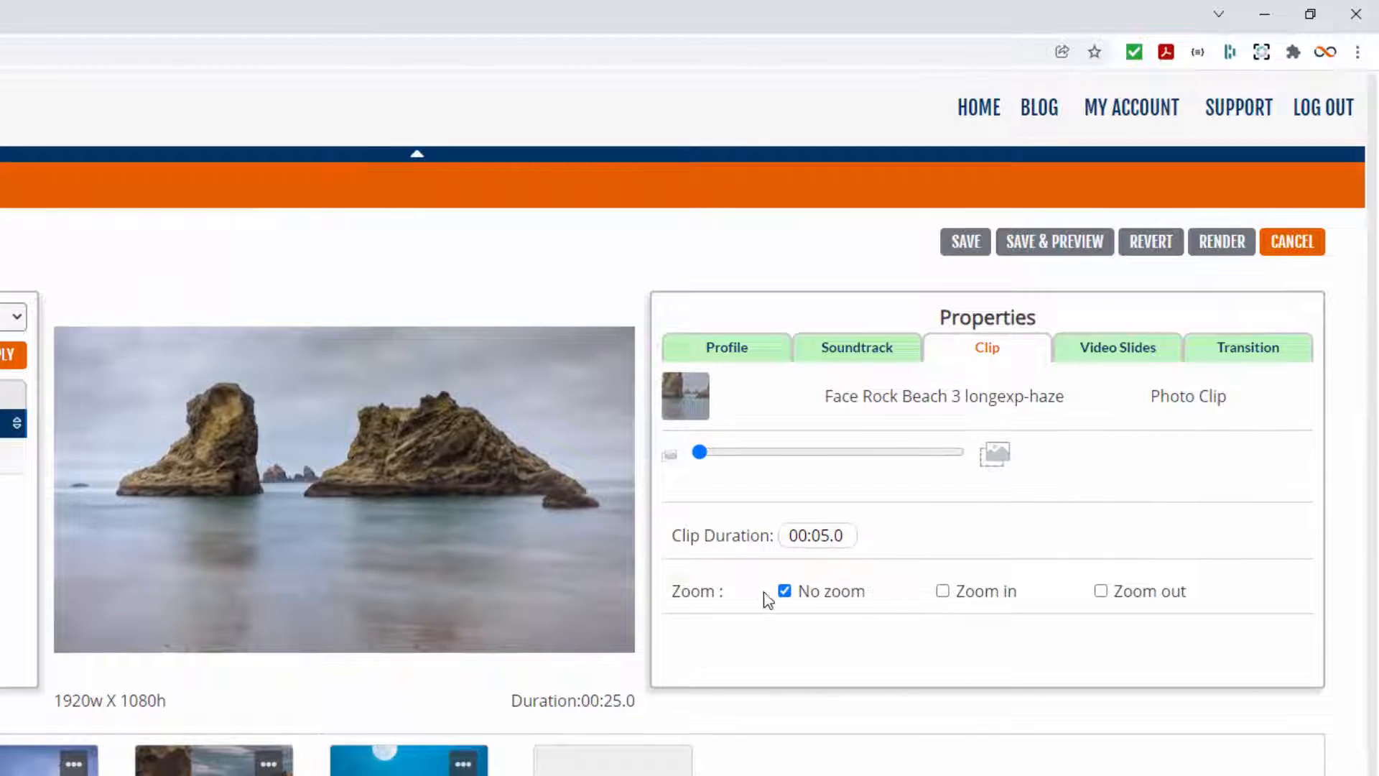
{"action": "left_click_drag", "start_coordinate": [701, 457], "coordinate": [727, 454]}
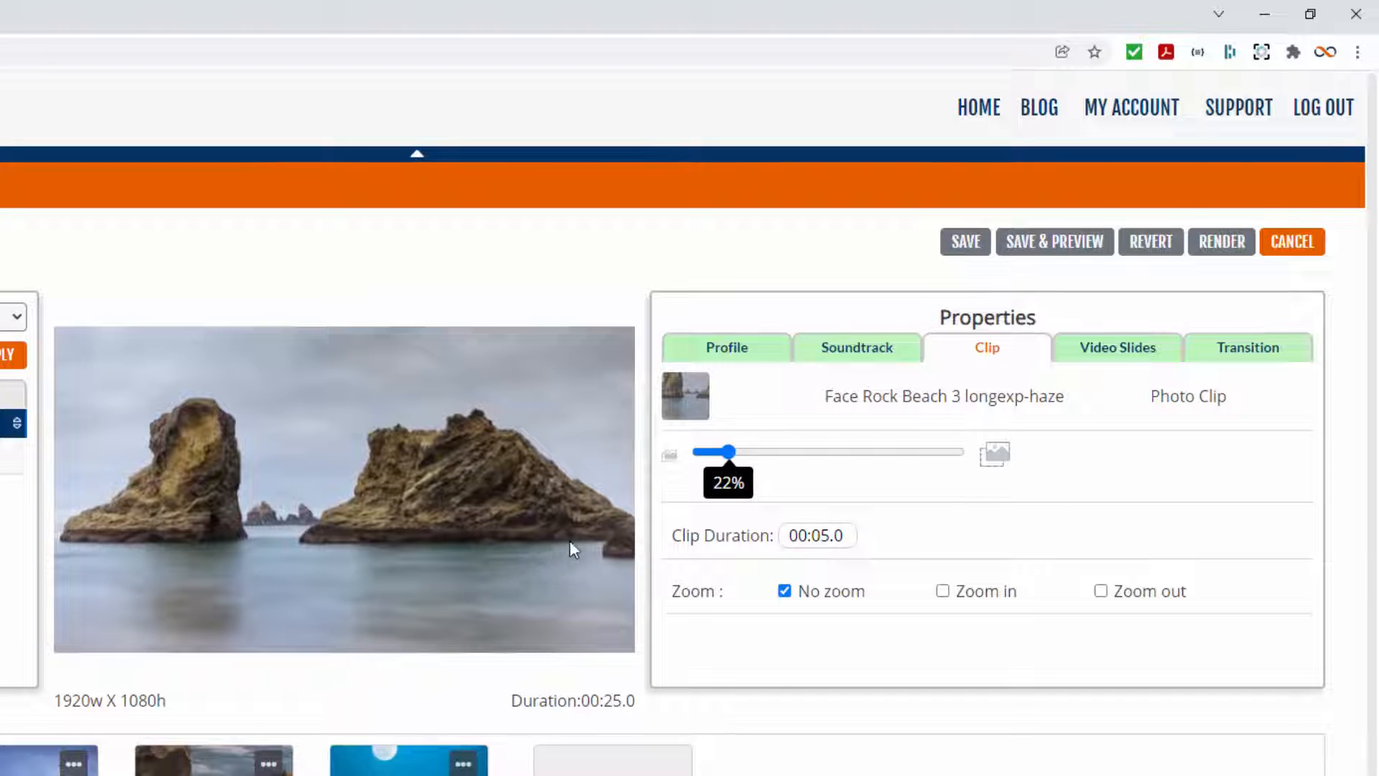
{"action": "left_click_drag", "start_coordinate": [739, 459], "coordinate": [705, 455]}
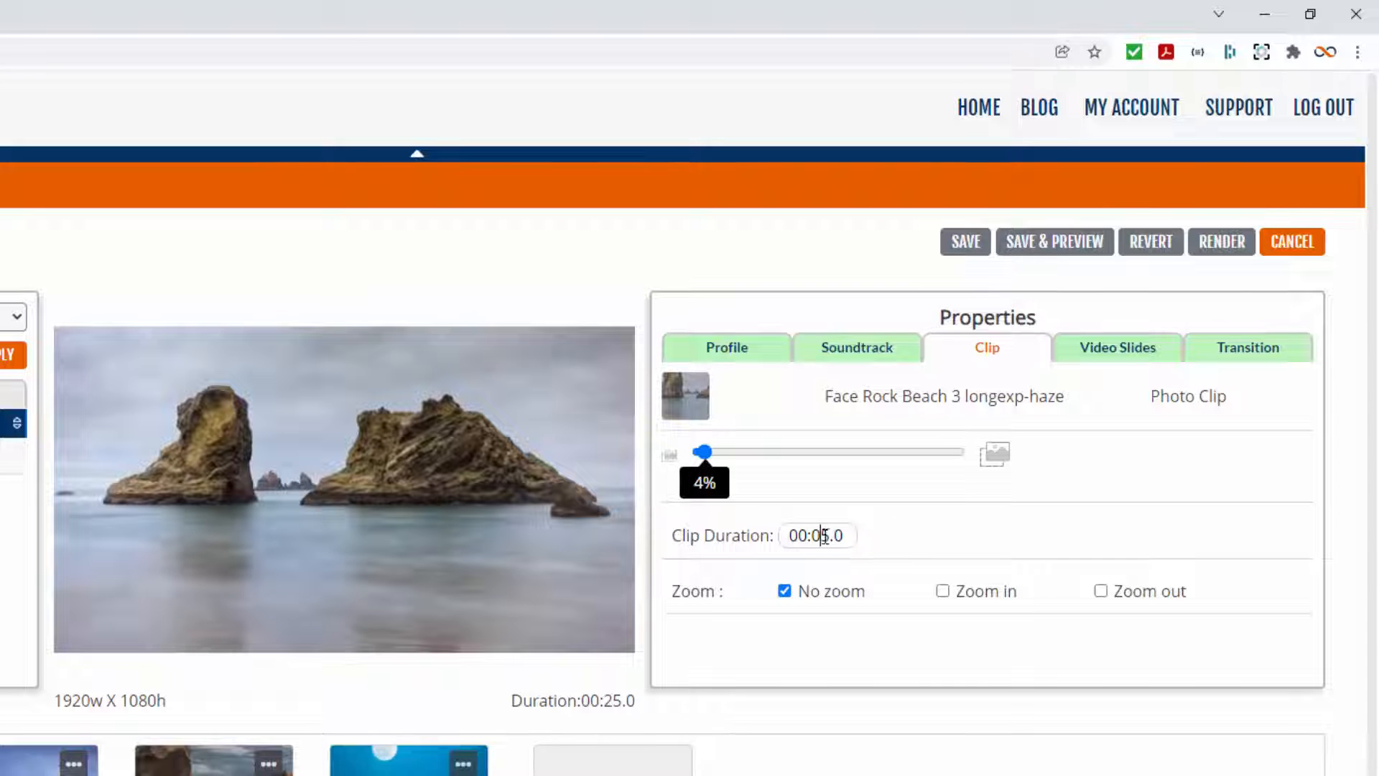
{"action": "left_click_drag", "start_coordinate": [820, 536], "coordinate": [830, 536]}
{"action": "left_click", "coordinate": [943, 592]}
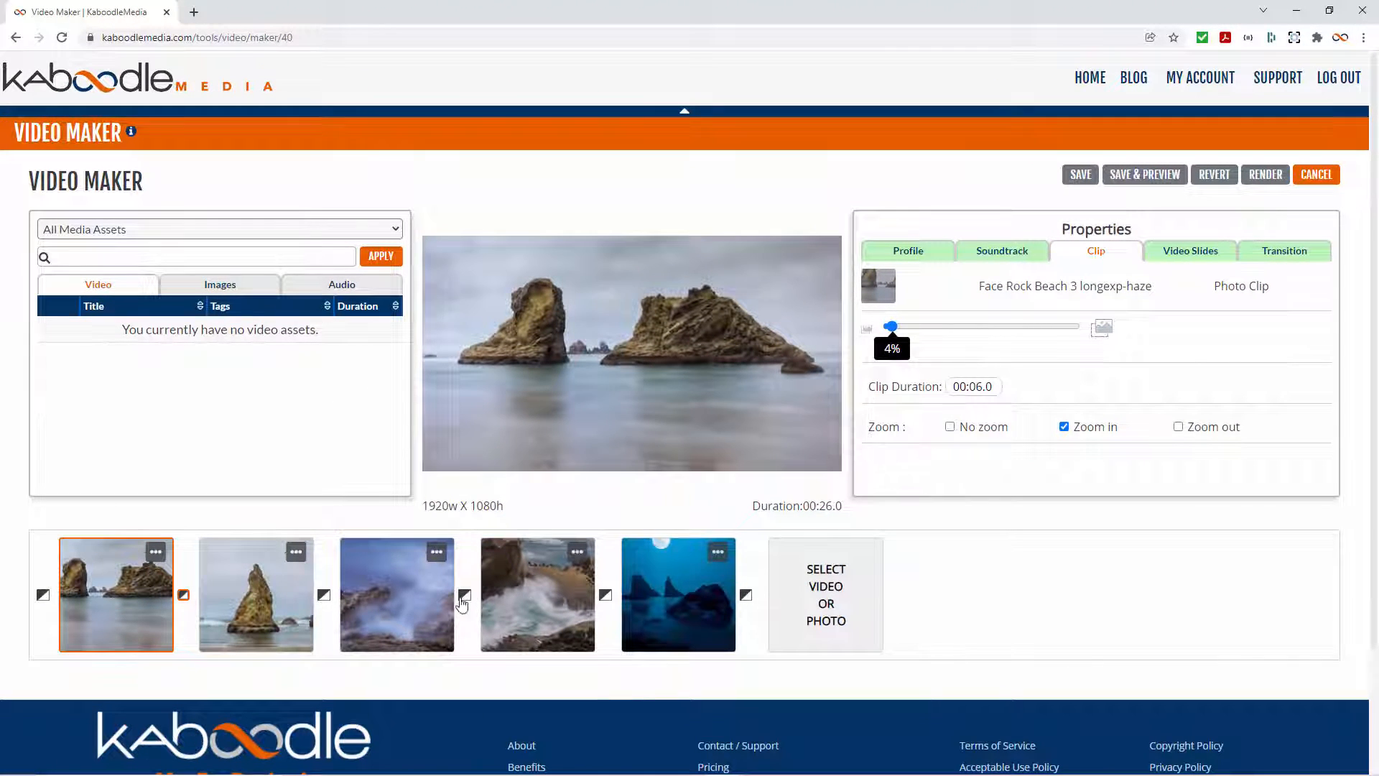
Enlarge the FaceRockBeach Sorcerers hat clip to 8% and set it to Zoom out
{"action": "left_click", "coordinate": [261, 597]}
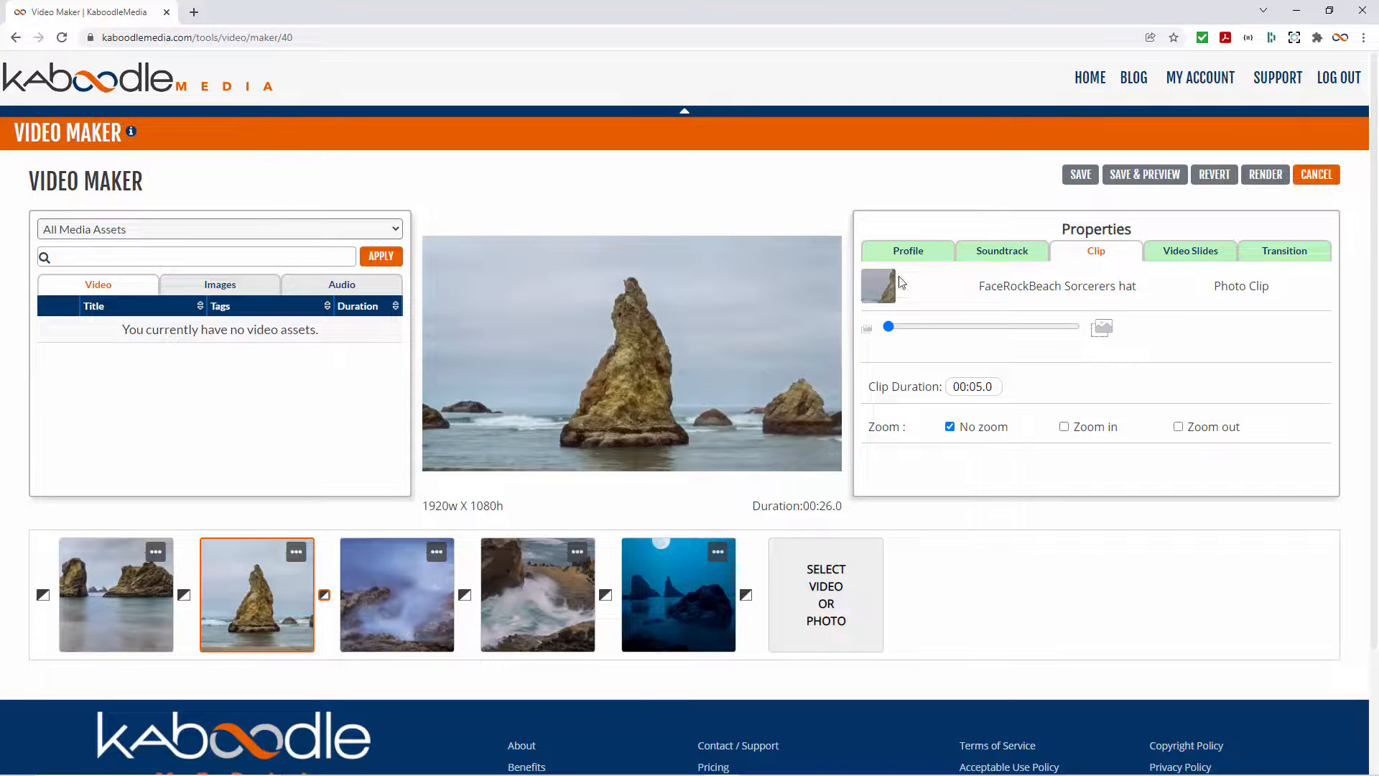
{"action": "left_click_drag", "start_coordinate": [890, 326], "coordinate": [898, 331]}
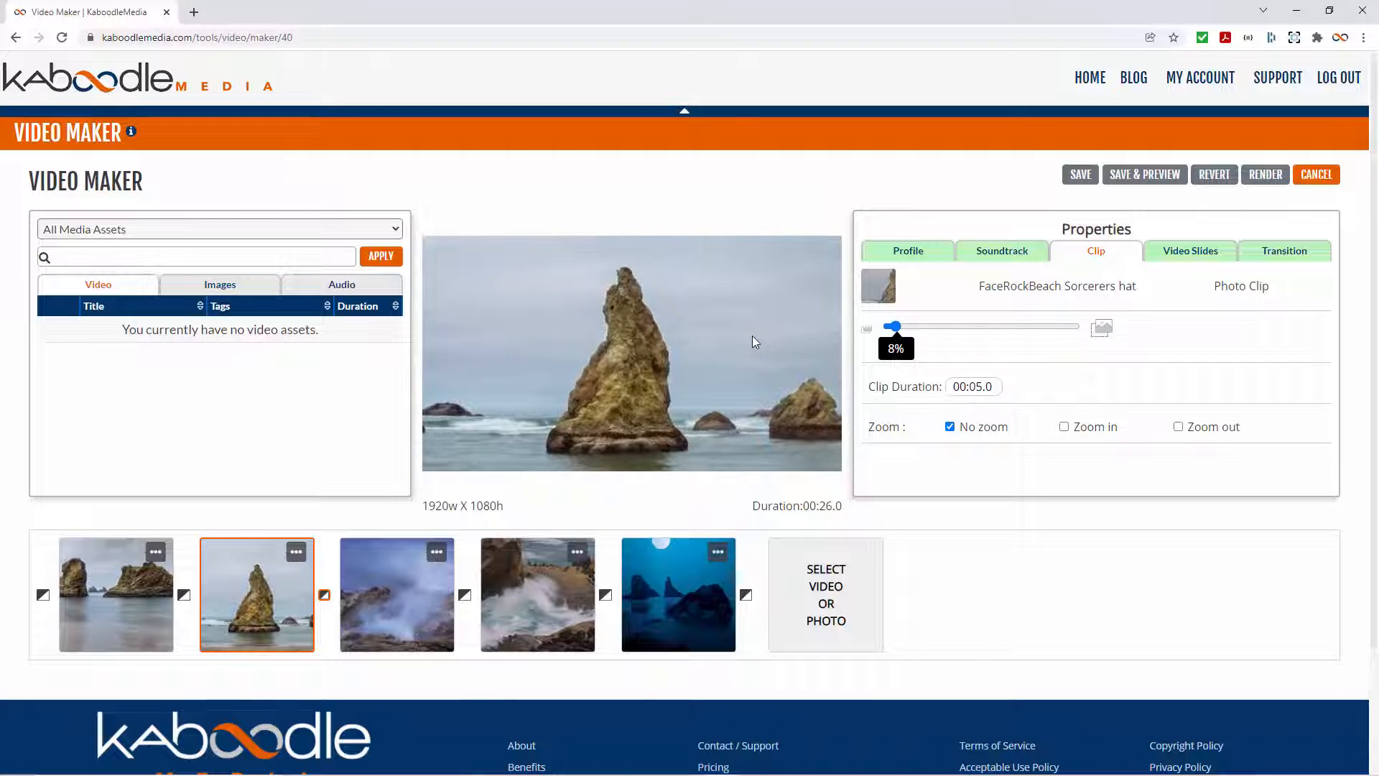
{"action": "left_click", "coordinate": [1178, 426]}
Set the Point Lobos clip to Zoom in and the Shore acres clip to Zoom out, leaving the Bandon night clip at No zoom
{"action": "left_click", "coordinate": [381, 583]}
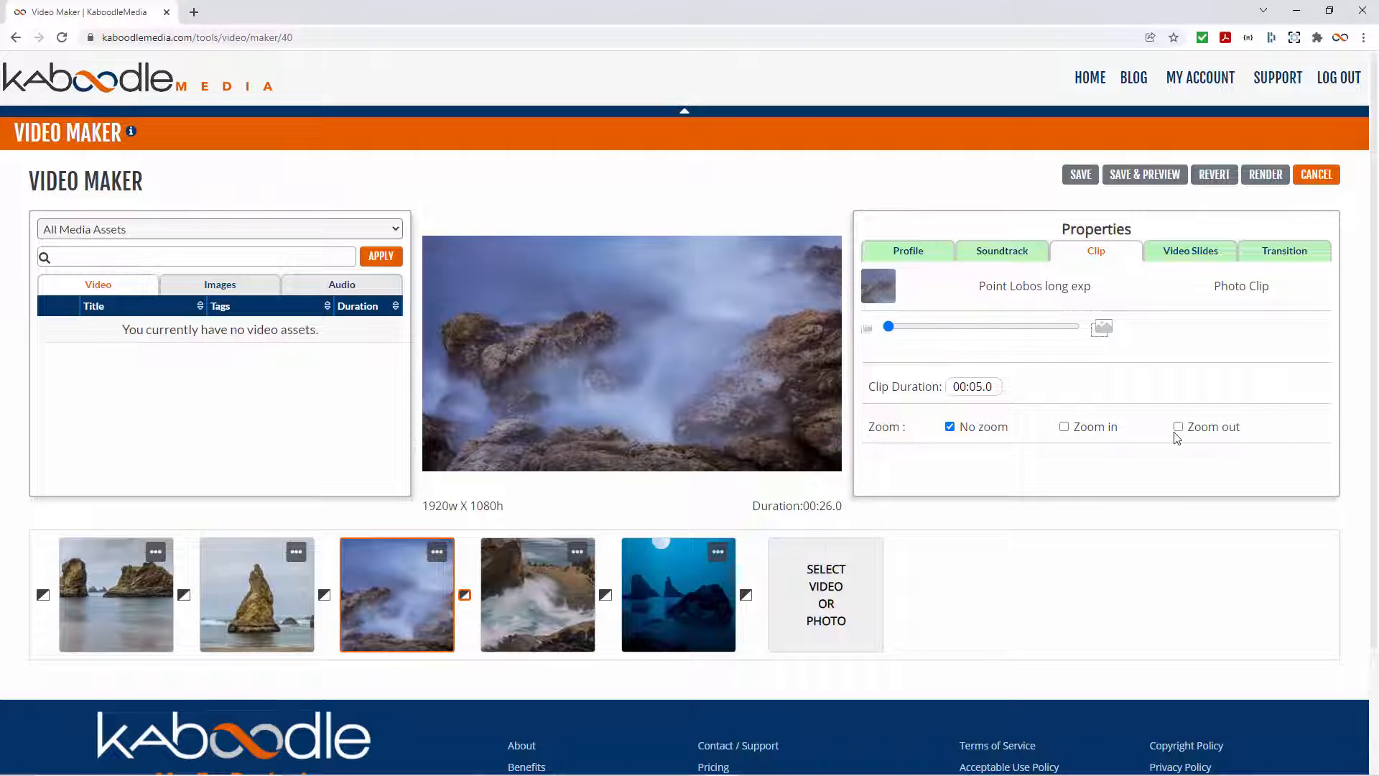
{"action": "left_click", "coordinate": [1065, 428]}
{"action": "left_click", "coordinate": [557, 589]}
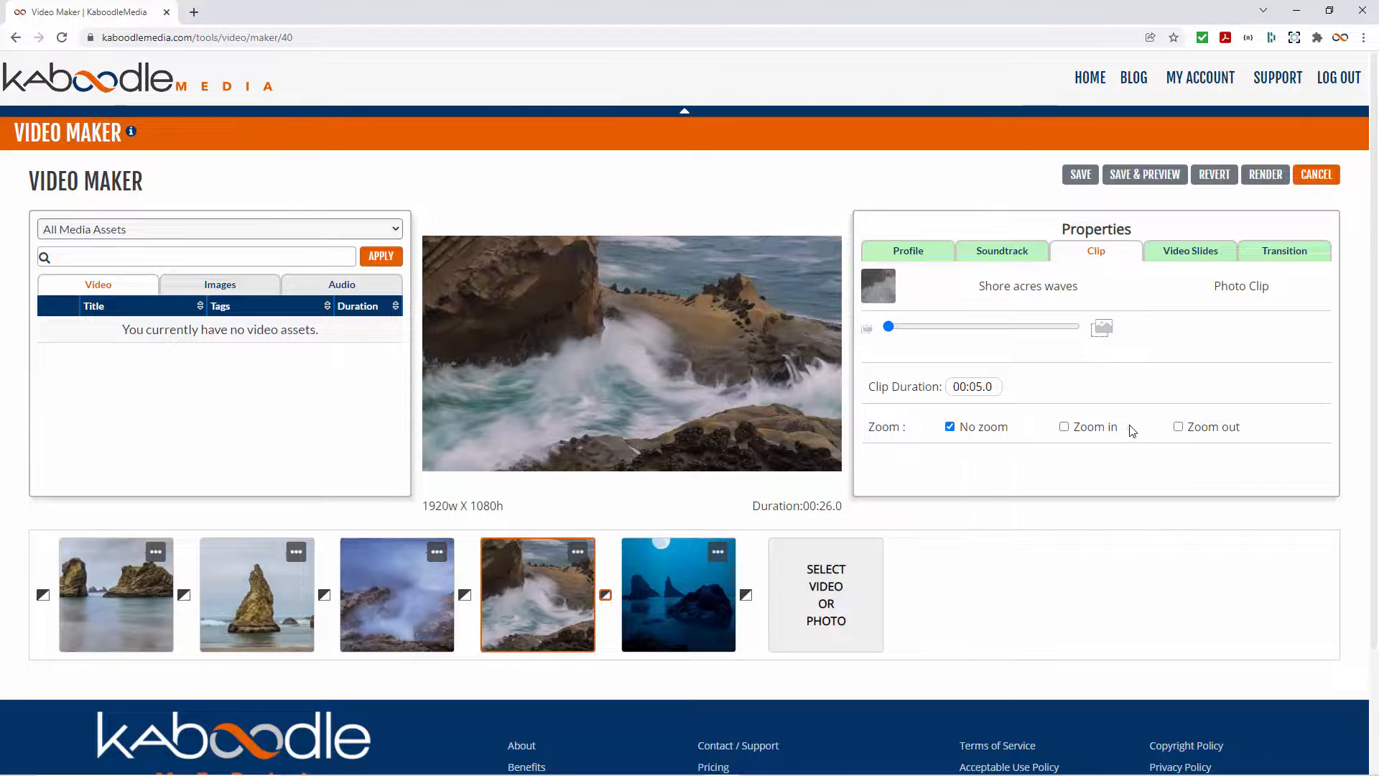
{"action": "left_click", "coordinate": [1178, 428]}
{"action": "left_click", "coordinate": [687, 605]}
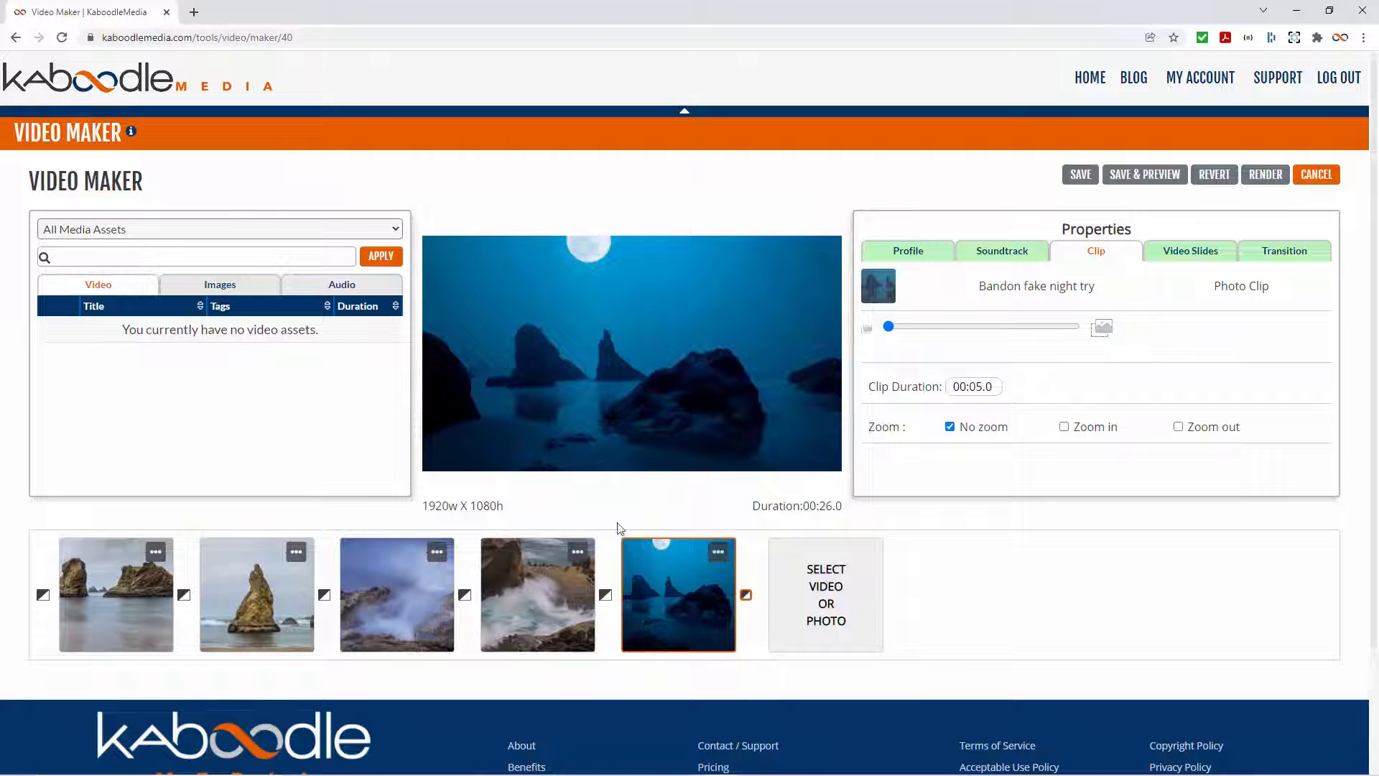
{"action": "left_click", "coordinate": [1019, 575]}
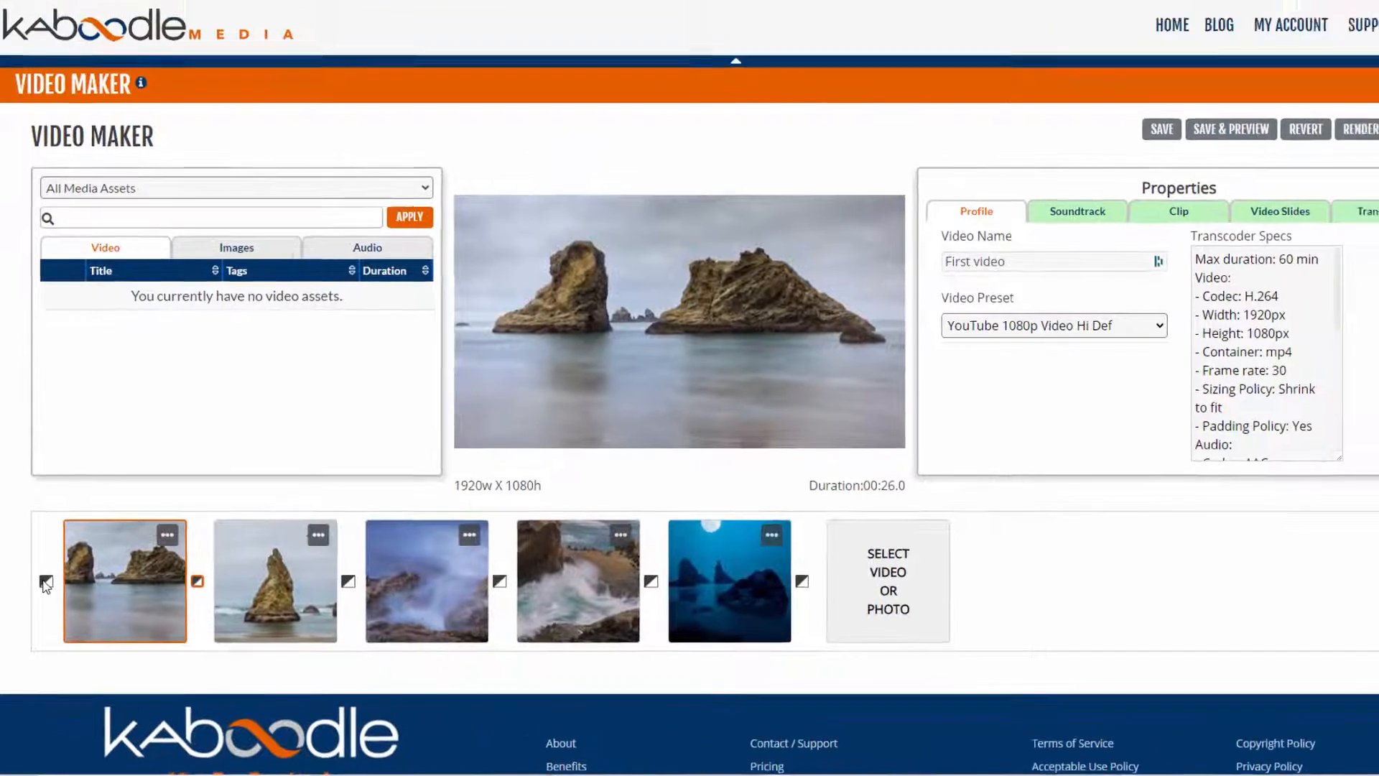
Set a 1.00-second Fade-in transition before the first clip and a Cross-fade between the first and second clips
{"action": "left_click", "coordinate": [45, 581]}
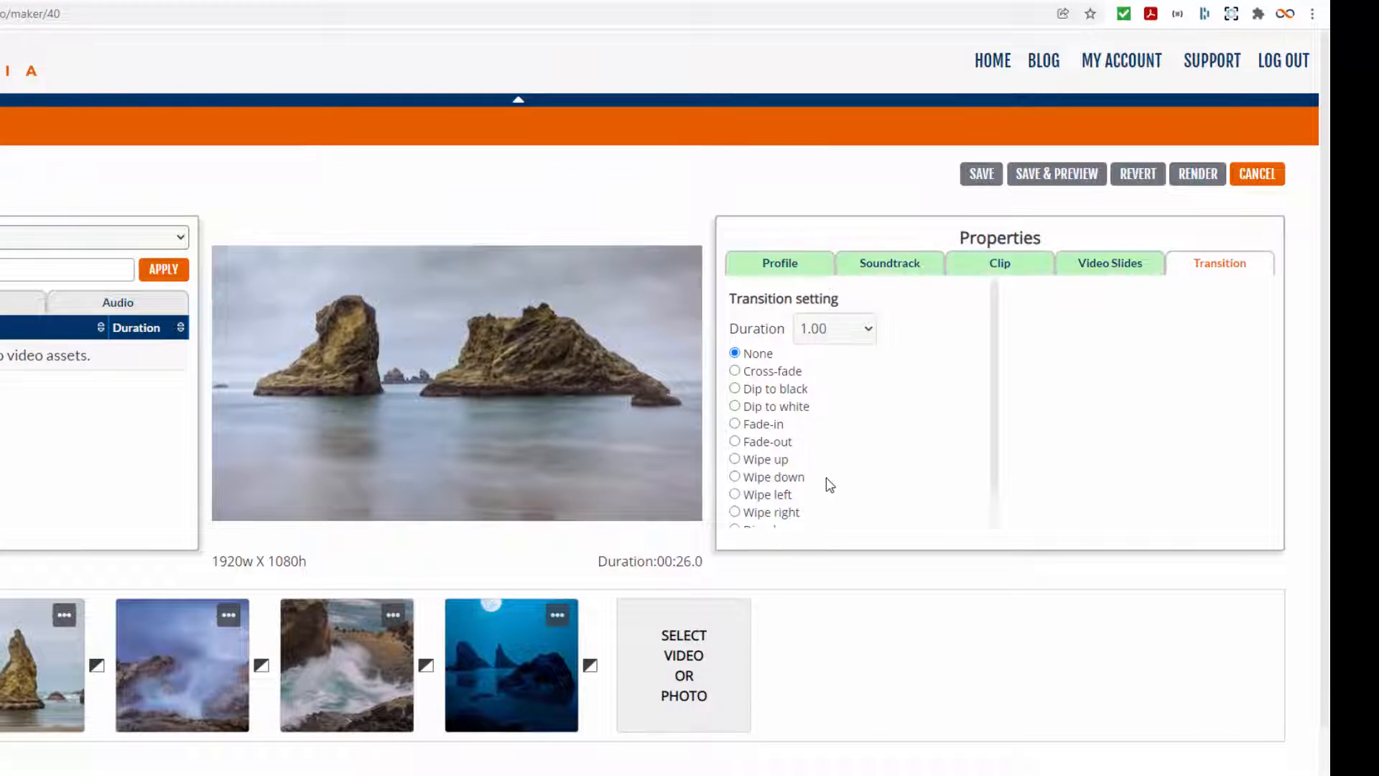
{"action": "left_click", "coordinate": [735, 424]}
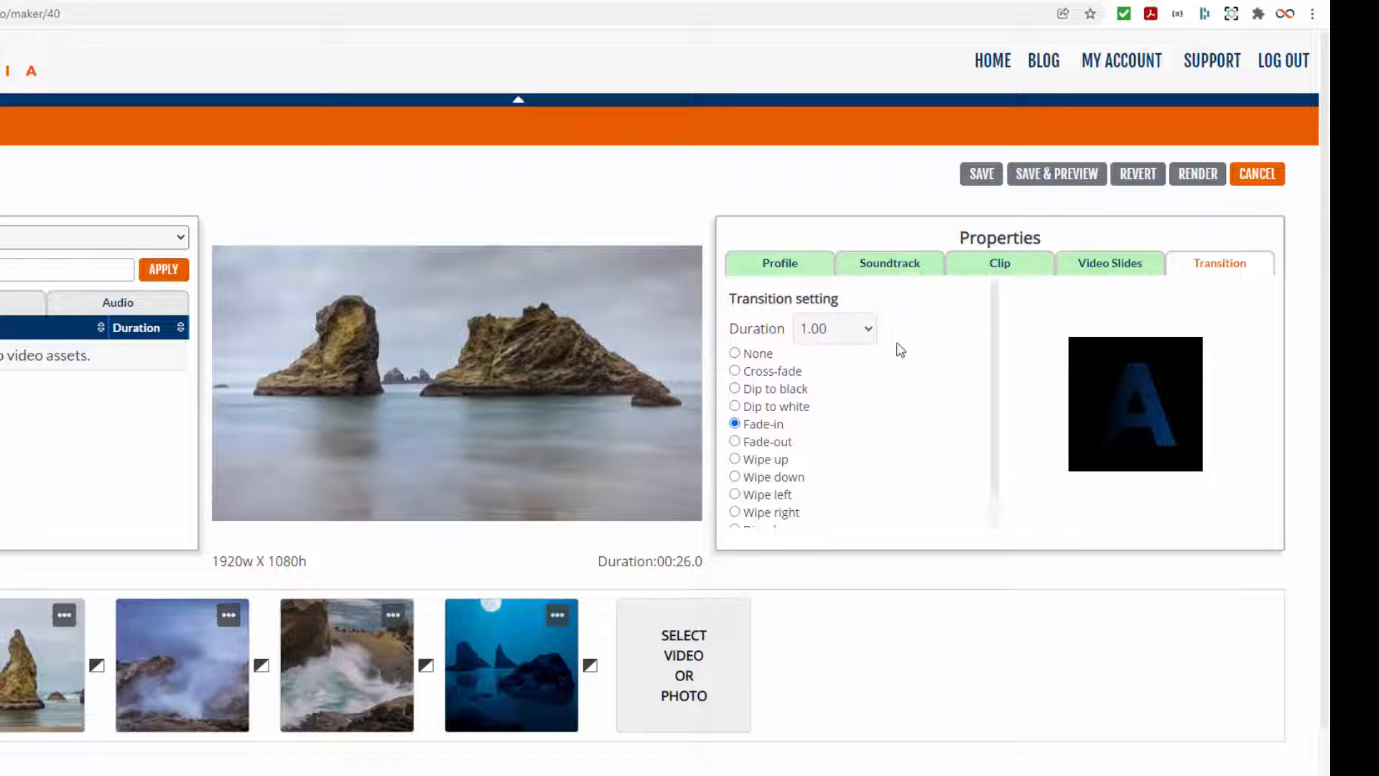
{"action": "left_click", "coordinate": [871, 331]}
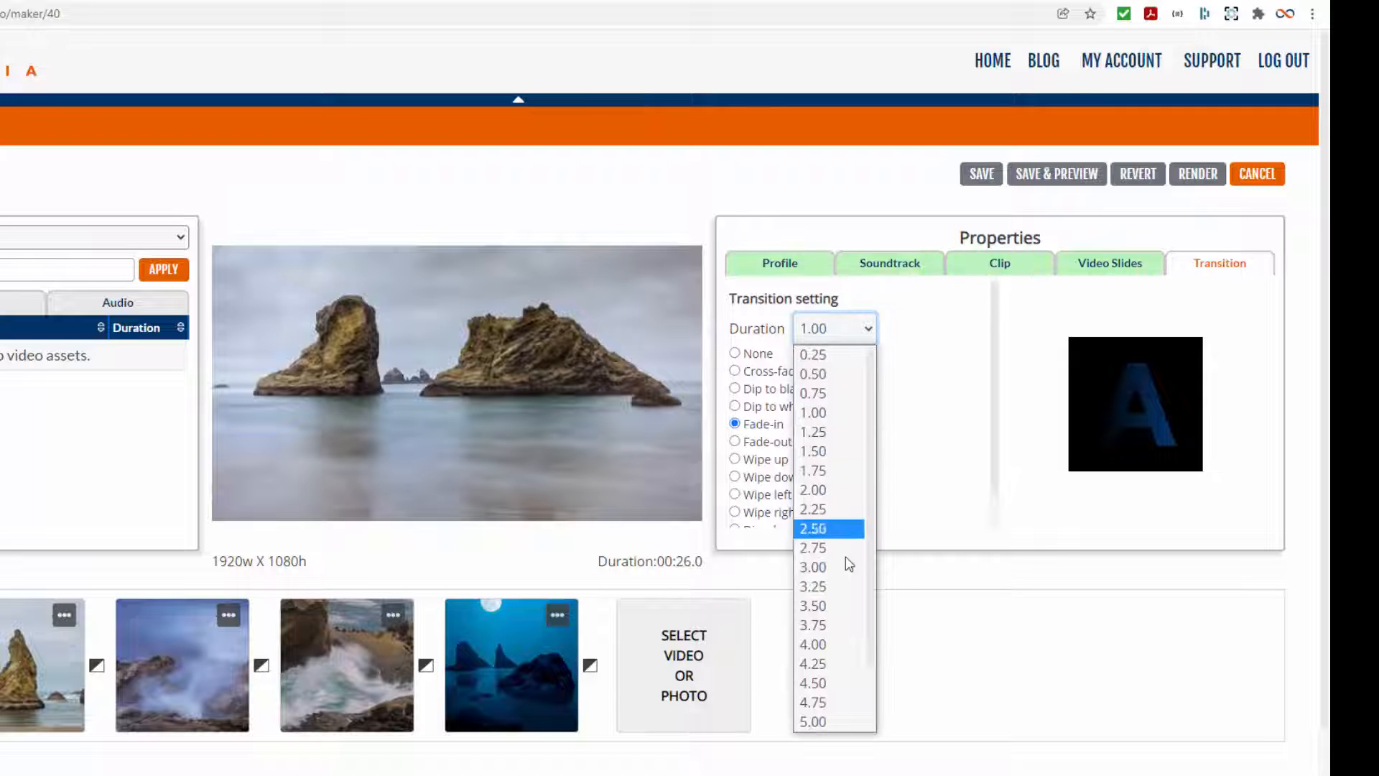
{"action": "left_click", "coordinate": [824, 413]}
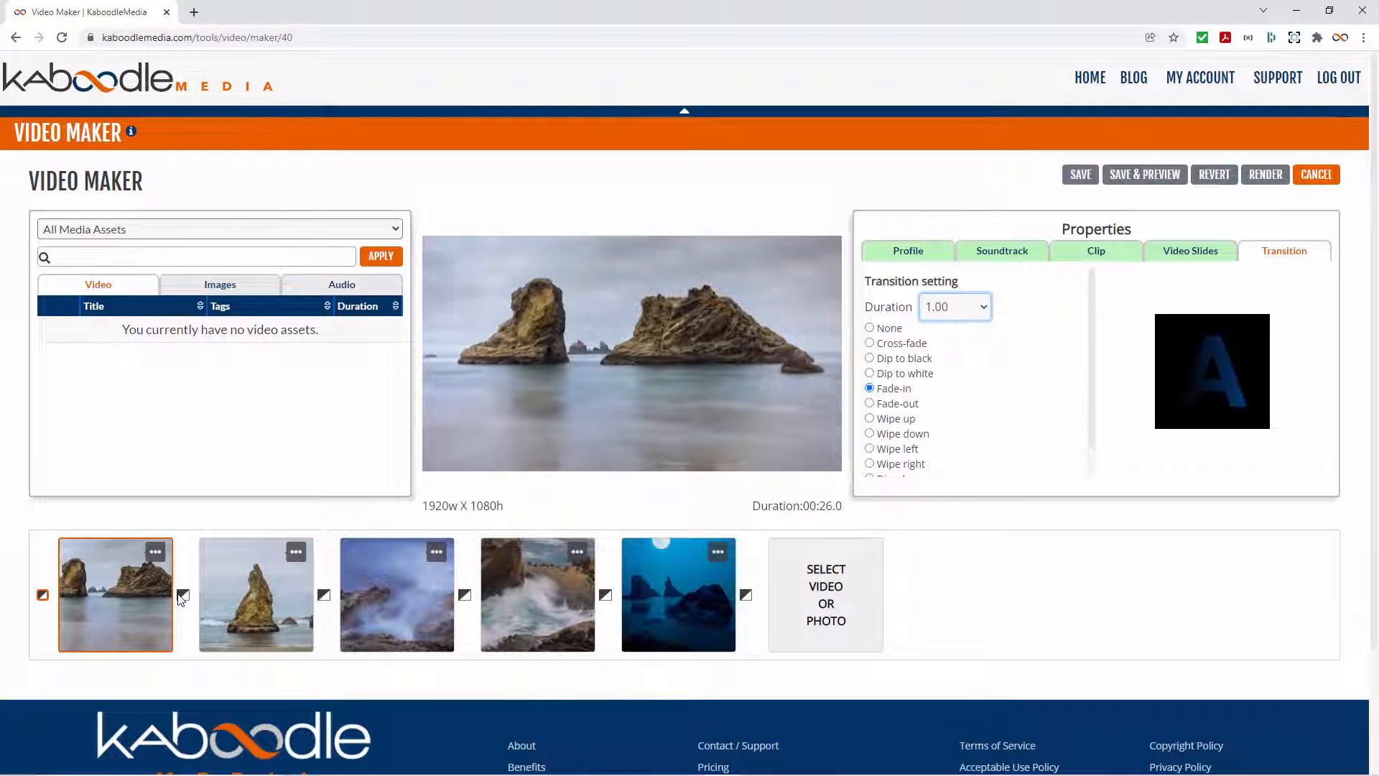
{"action": "left_click", "coordinate": [181, 595]}
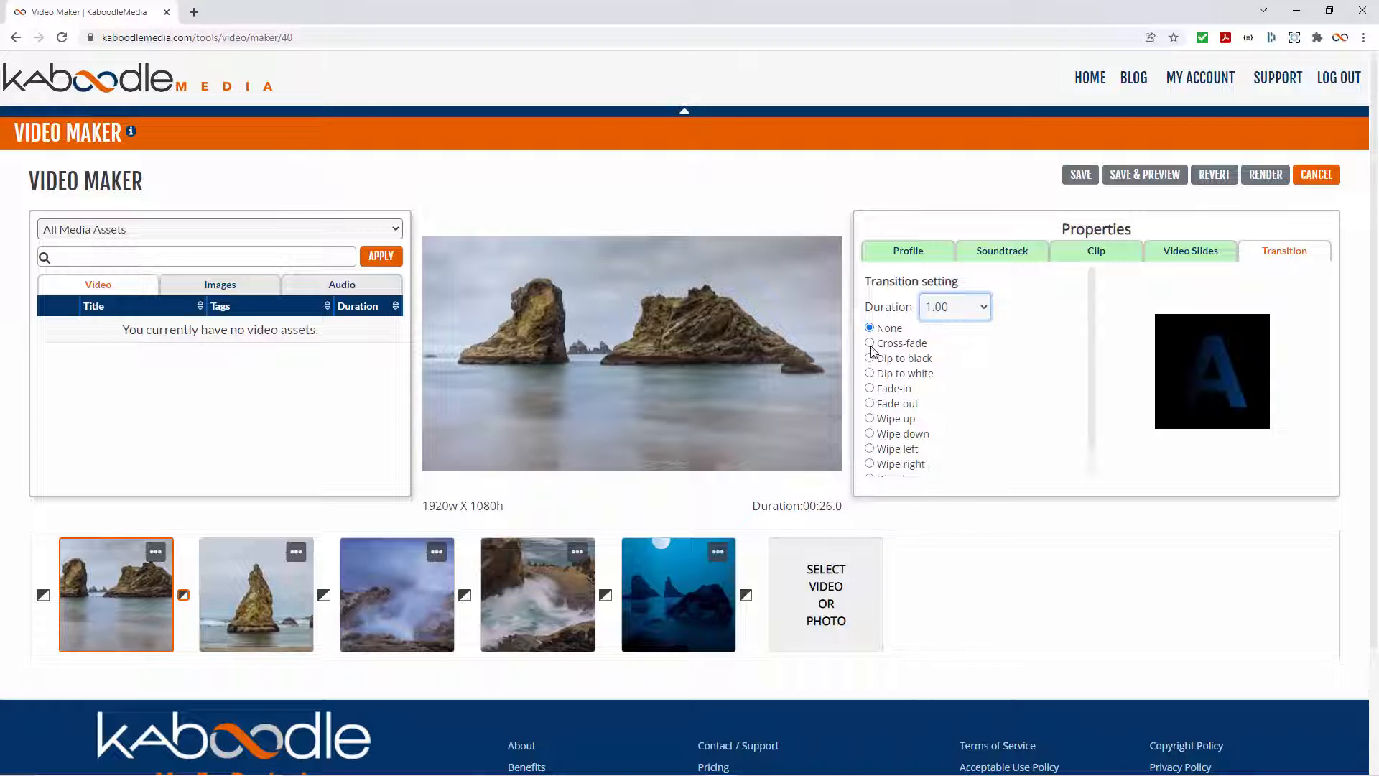
{"action": "left_click", "coordinate": [871, 345]}
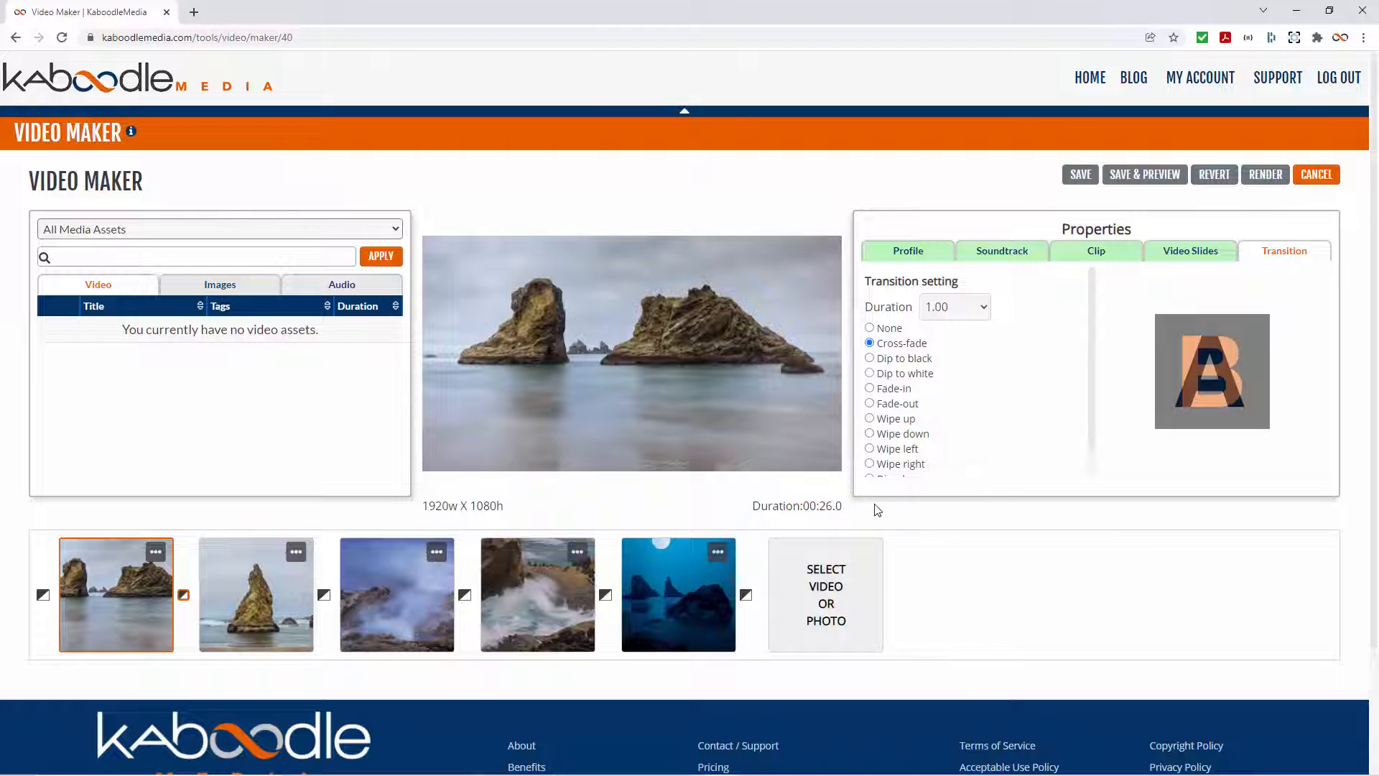
Set a Wipe left transition between the second and third clips and a Wipe right between the third and fourth
{"action": "left_click", "coordinate": [324, 596]}
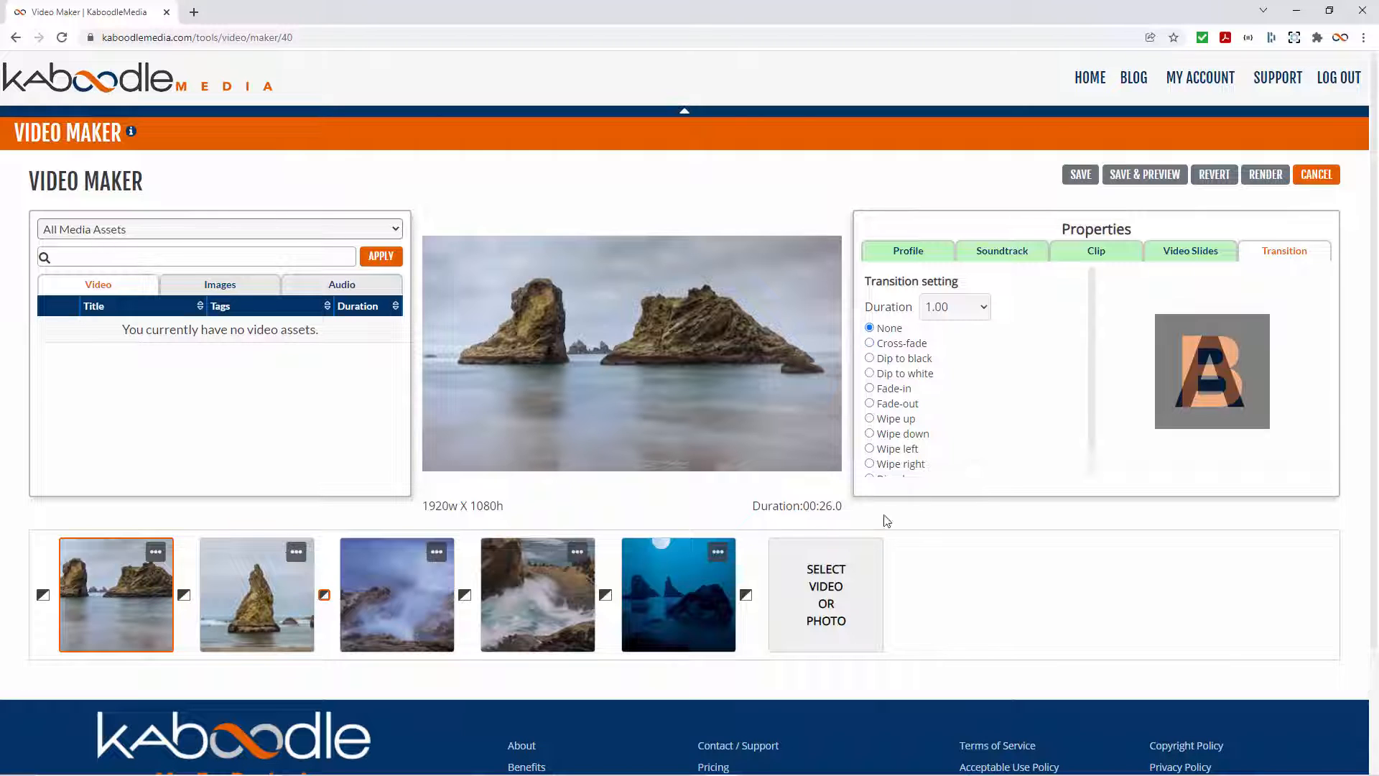
{"action": "left_click", "coordinate": [870, 449]}
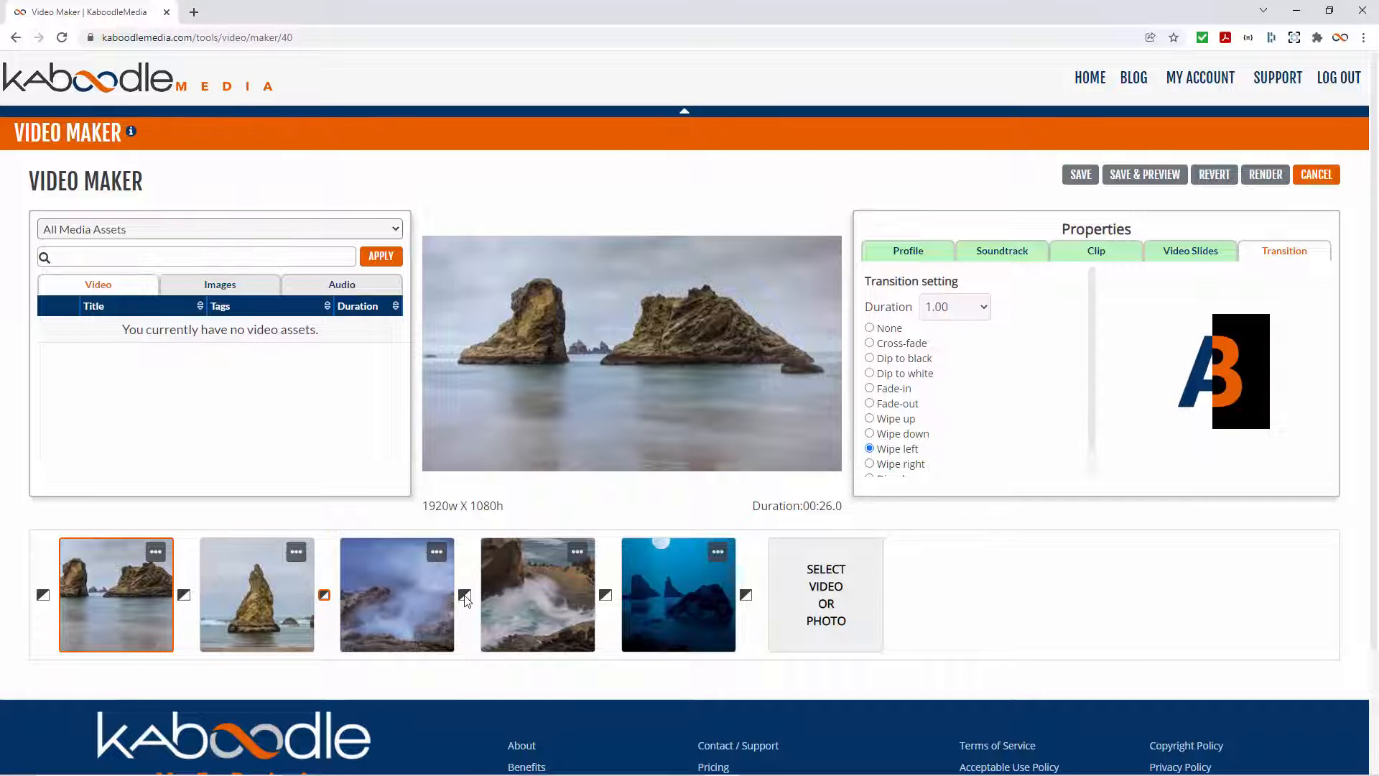
{"action": "left_click", "coordinate": [464, 596]}
{"action": "left_click", "coordinate": [870, 464]}
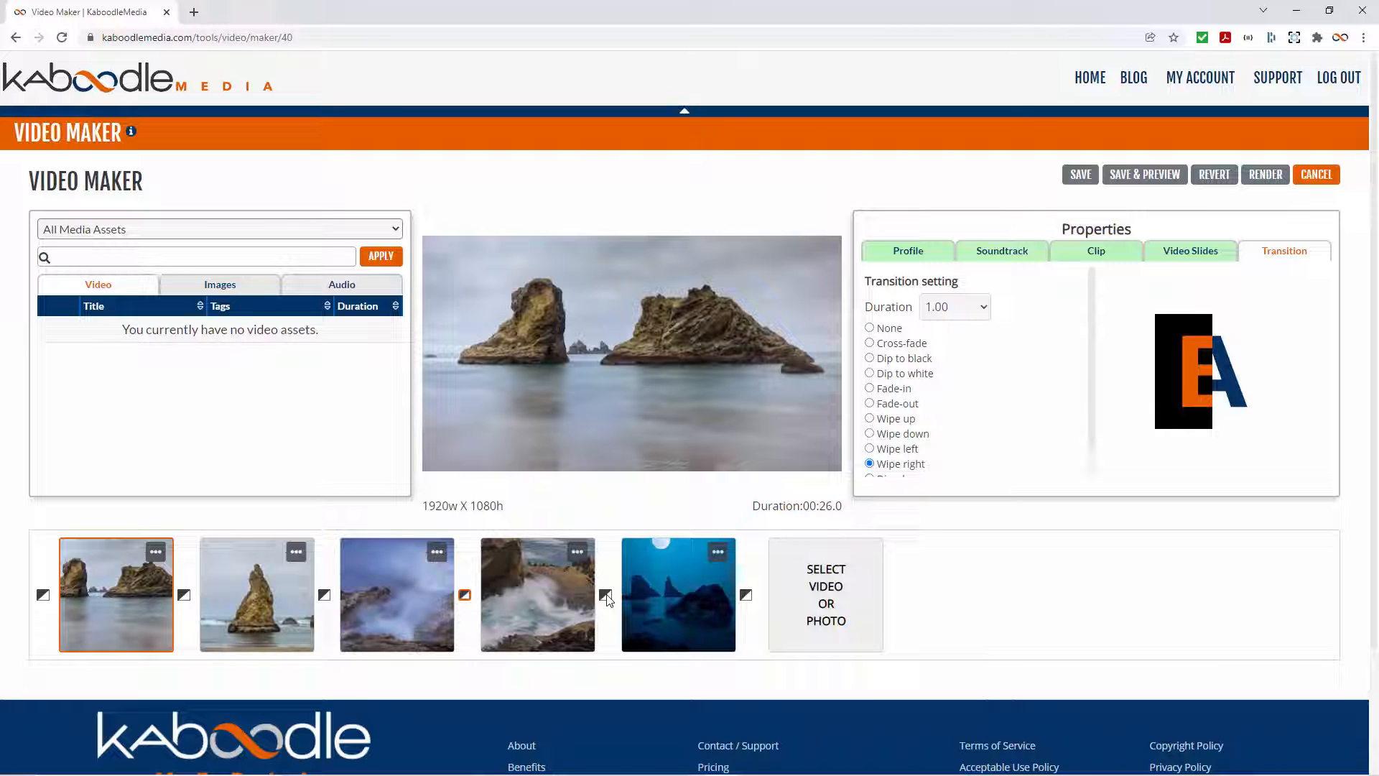
Set a Cross-fade transition between the fourth and fifth clips and a Fade-out after the last clip
{"action": "left_click", "coordinate": [606, 596]}
{"action": "left_click", "coordinate": [869, 344]}
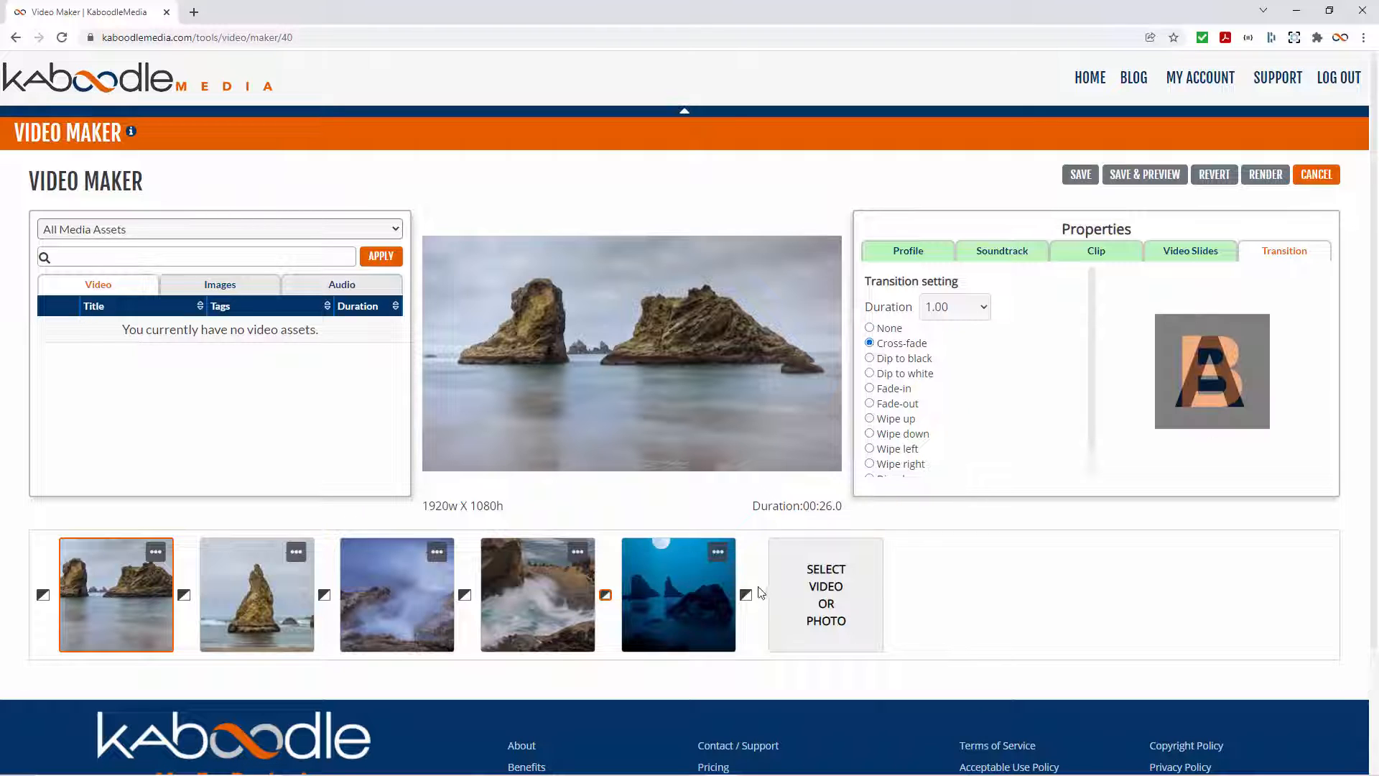
{"action": "left_click", "coordinate": [745, 598]}
{"action": "left_click", "coordinate": [870, 404]}
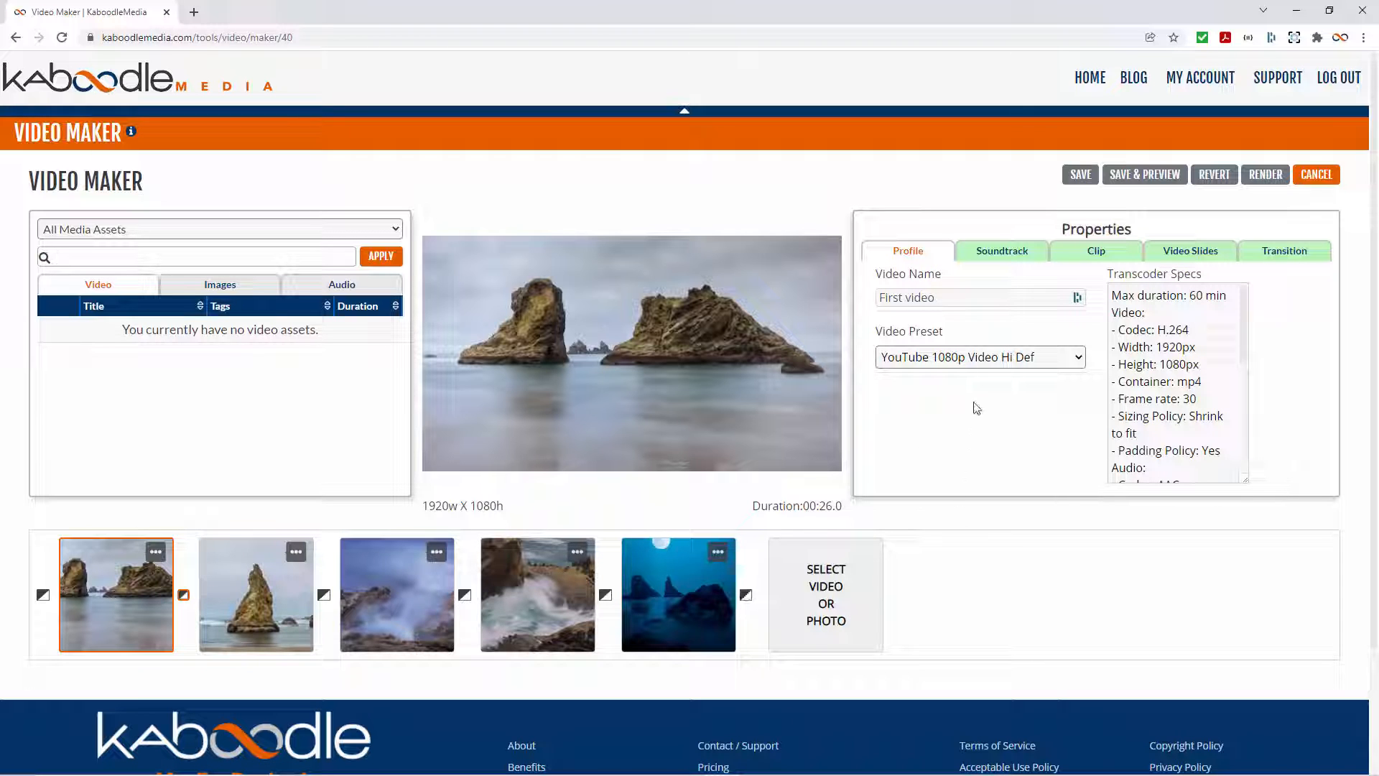
Add the audio Dancing On A Cloud as the soundtrack at 47% volume and save the video
{"action": "left_click", "coordinate": [1004, 256]}
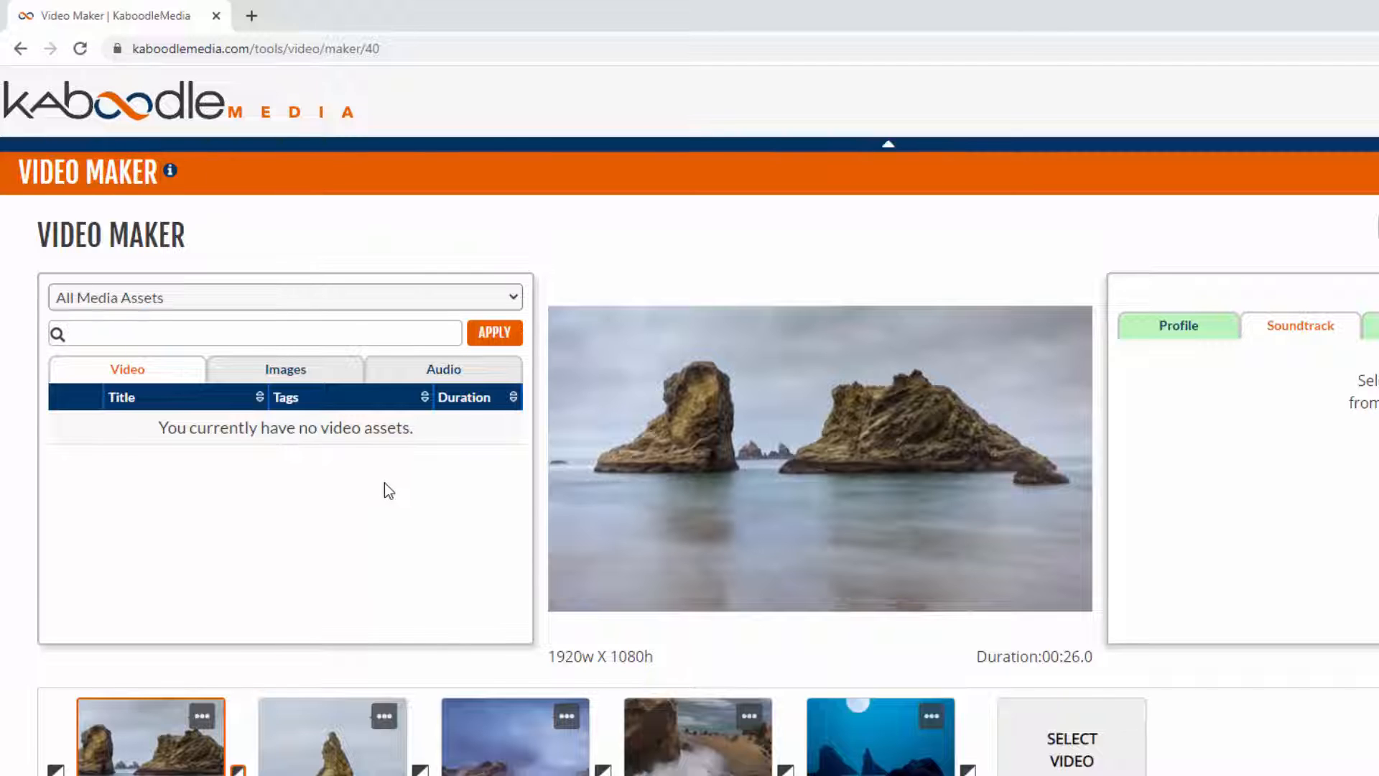
{"action": "left_click", "coordinate": [450, 375]}
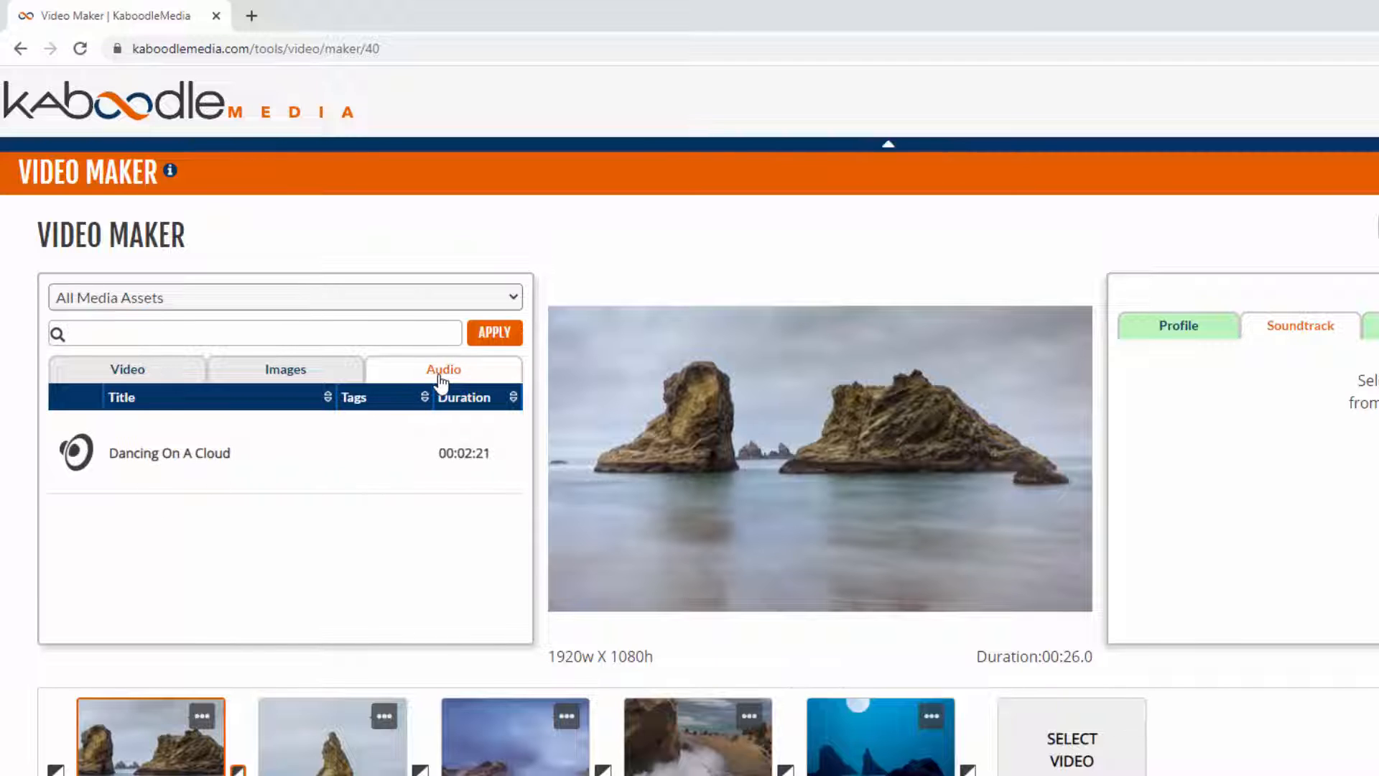
{"action": "left_click", "coordinate": [145, 453]}
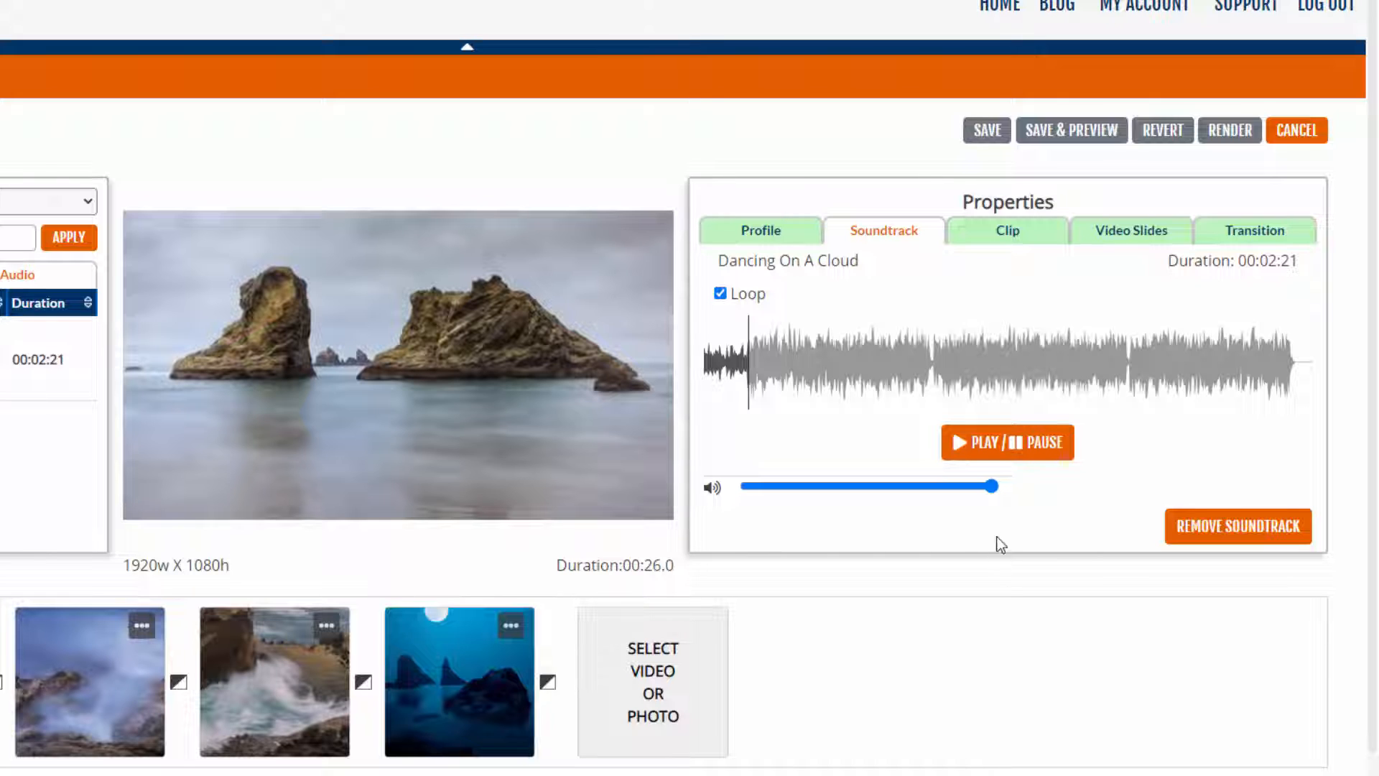
{"action": "left_click_drag", "start_coordinate": [992, 486], "coordinate": [867, 496]}
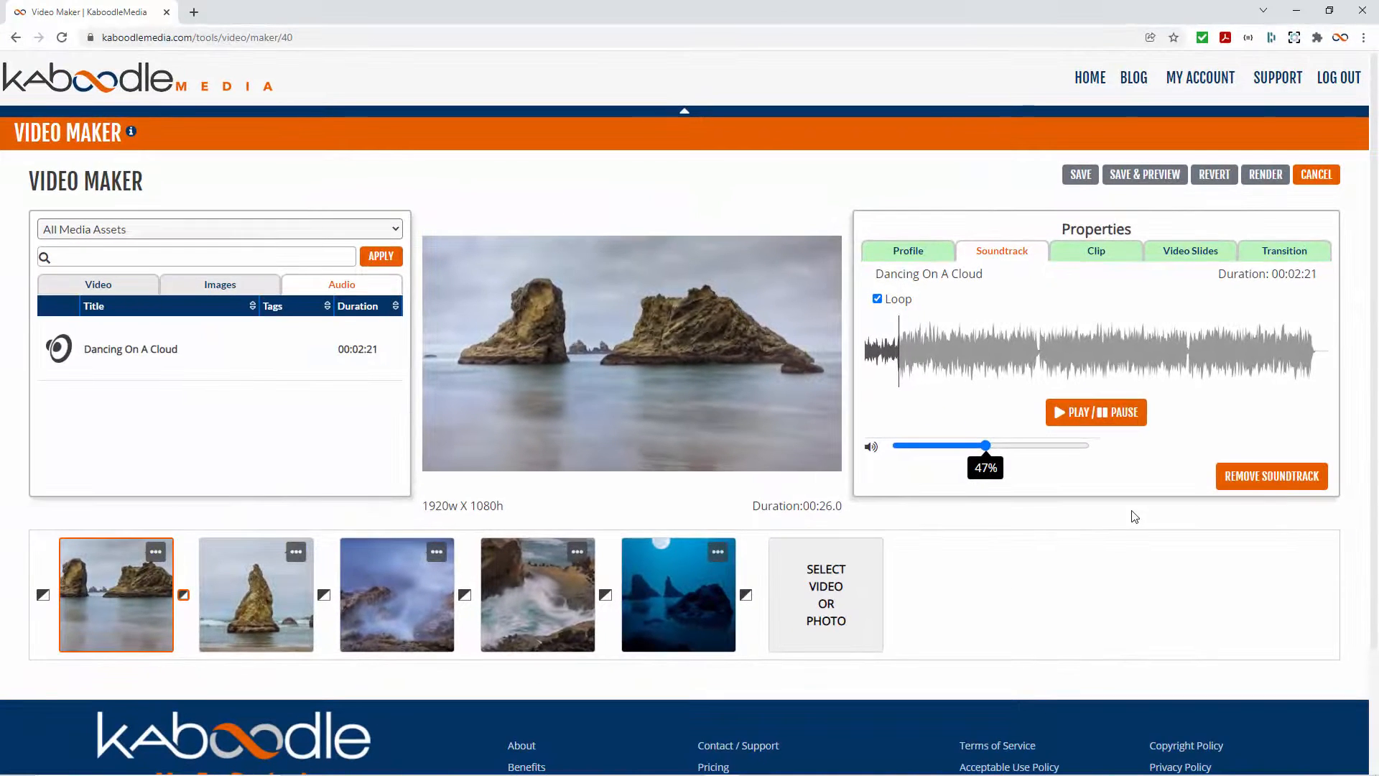
{"action": "left_click", "coordinate": [1081, 176]}
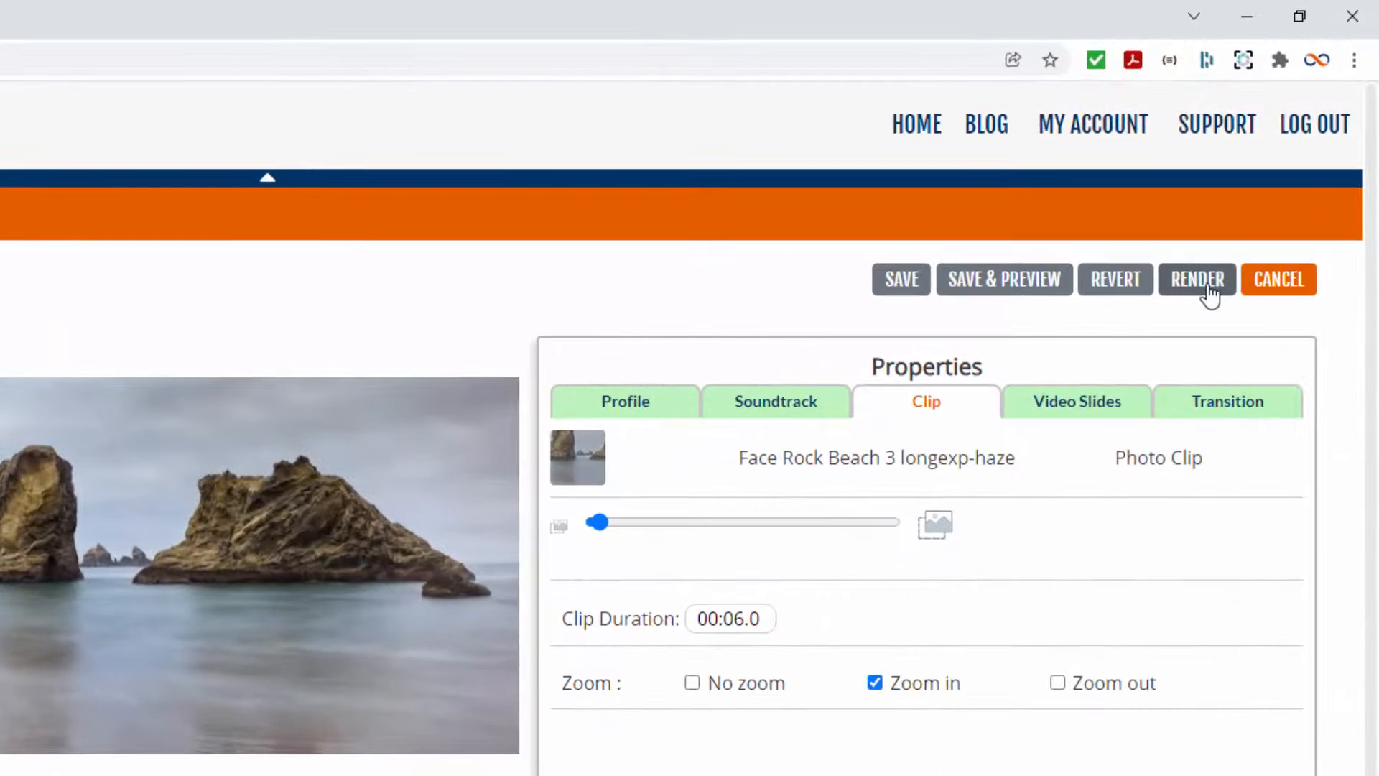
In the render settings, keep the title First video, add the tag Ocean and assign the video to the Ocean media kit
{"action": "left_click", "coordinate": [1209, 285]}
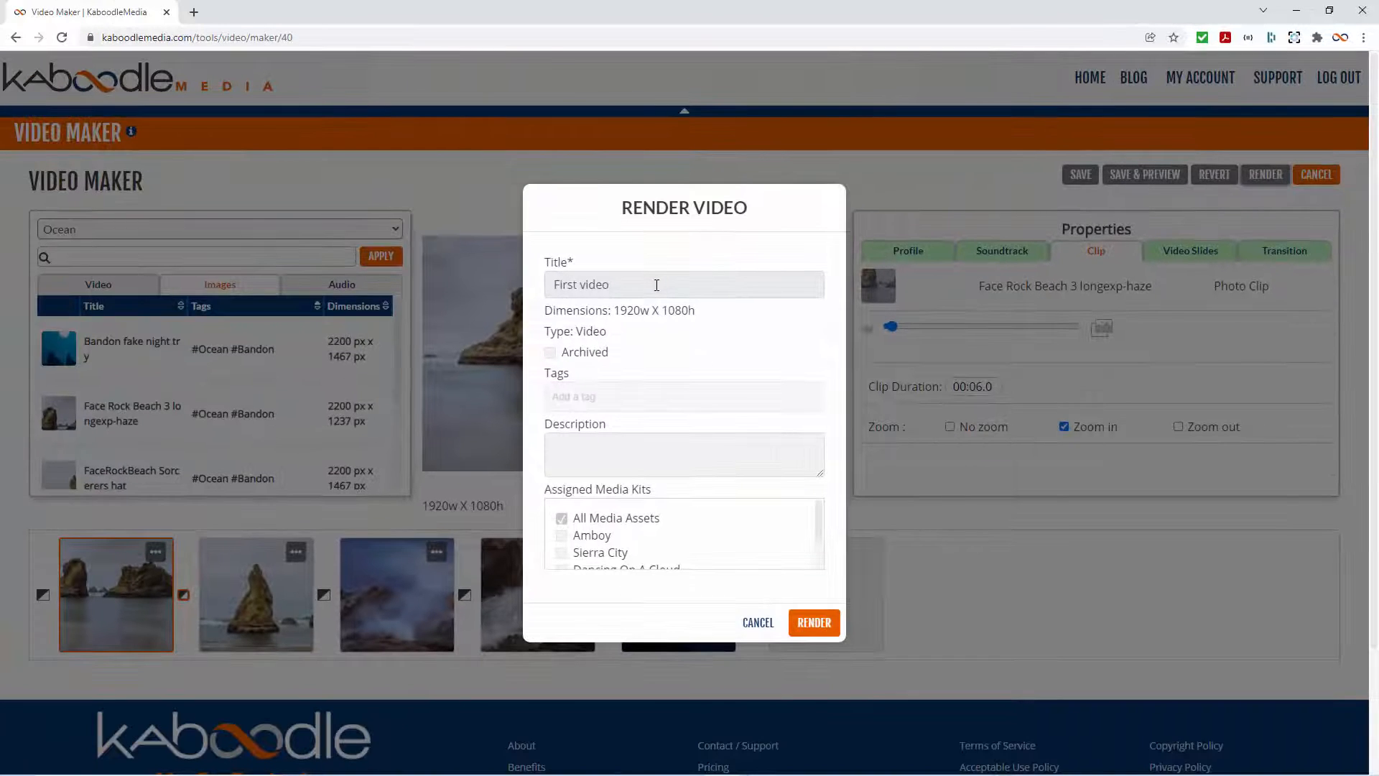
{"action": "left_click_drag", "start_coordinate": [657, 285], "coordinate": [530, 286]}
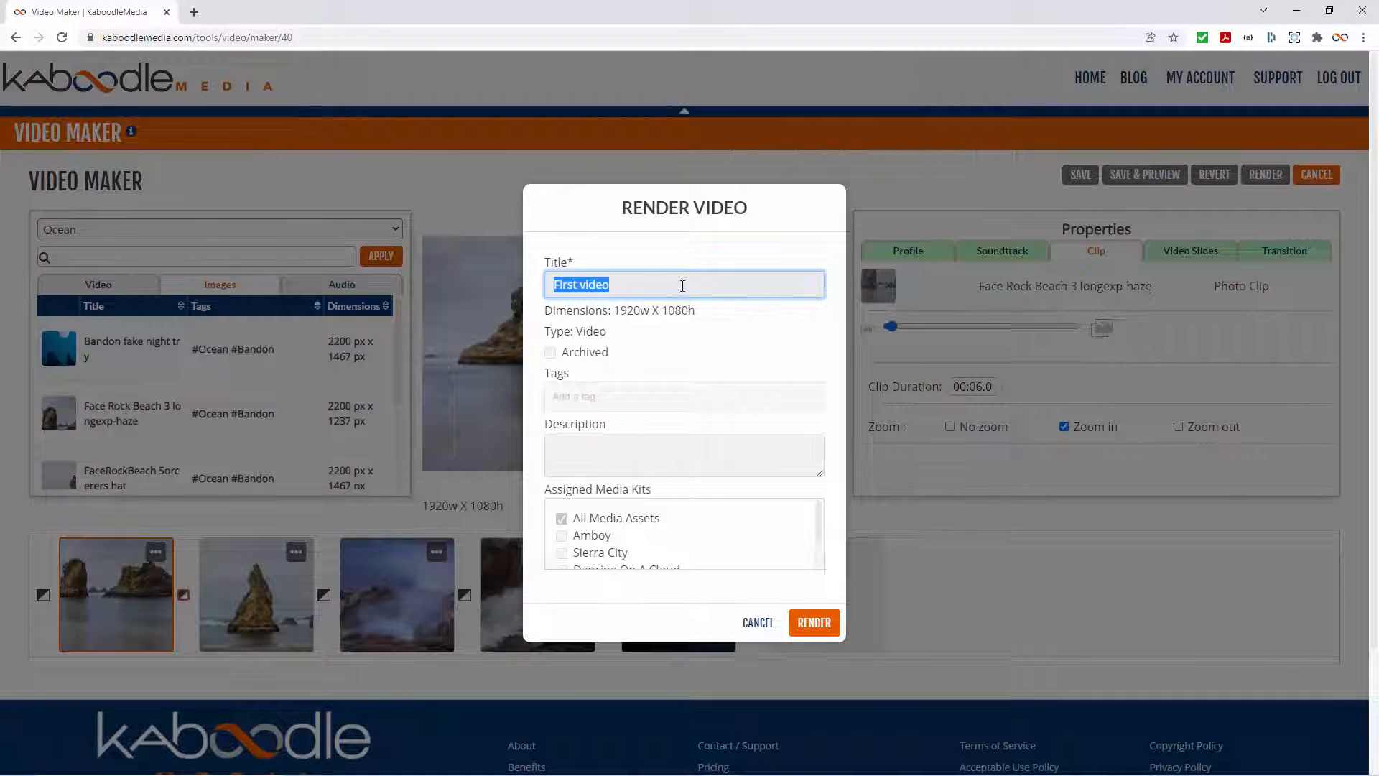
{"action": "left_click", "coordinate": [599, 396]}
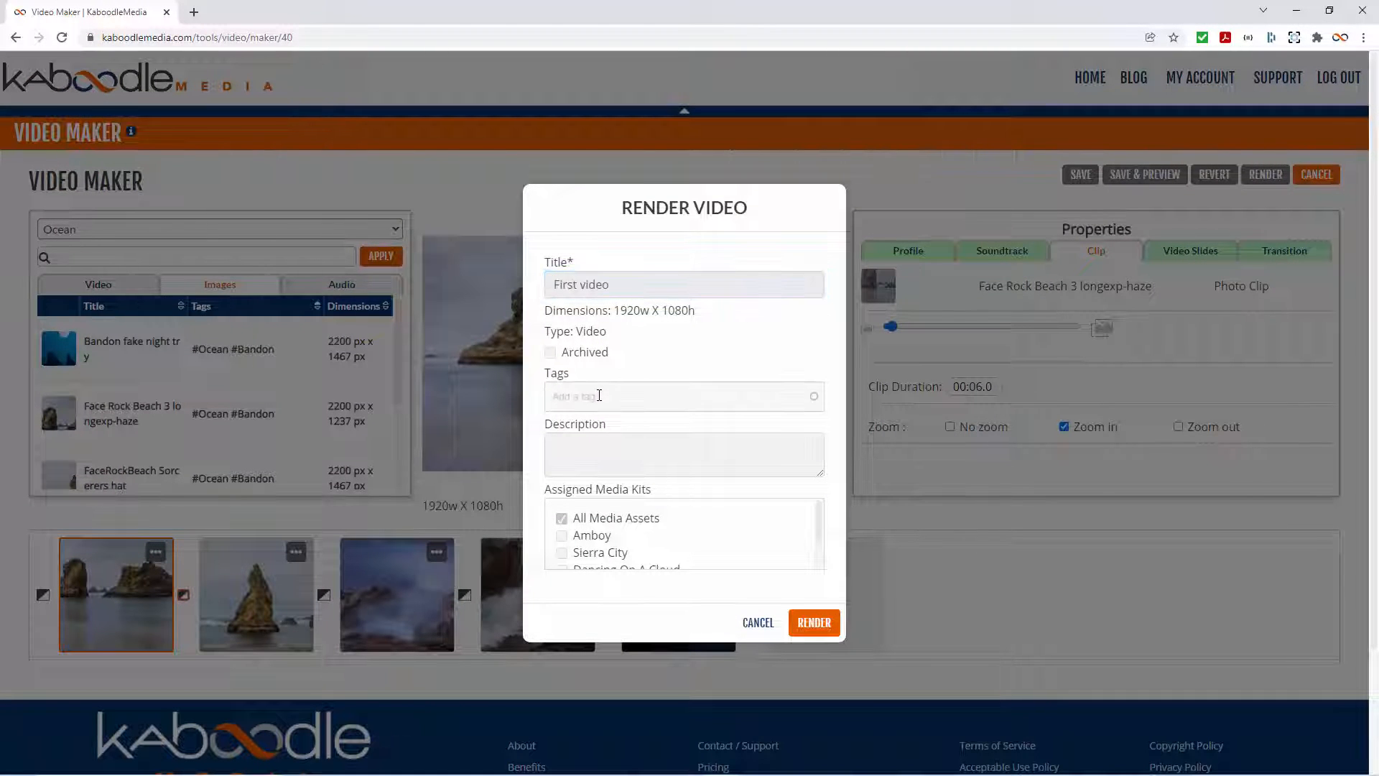
{"action": "type", "text": "Ocean"}
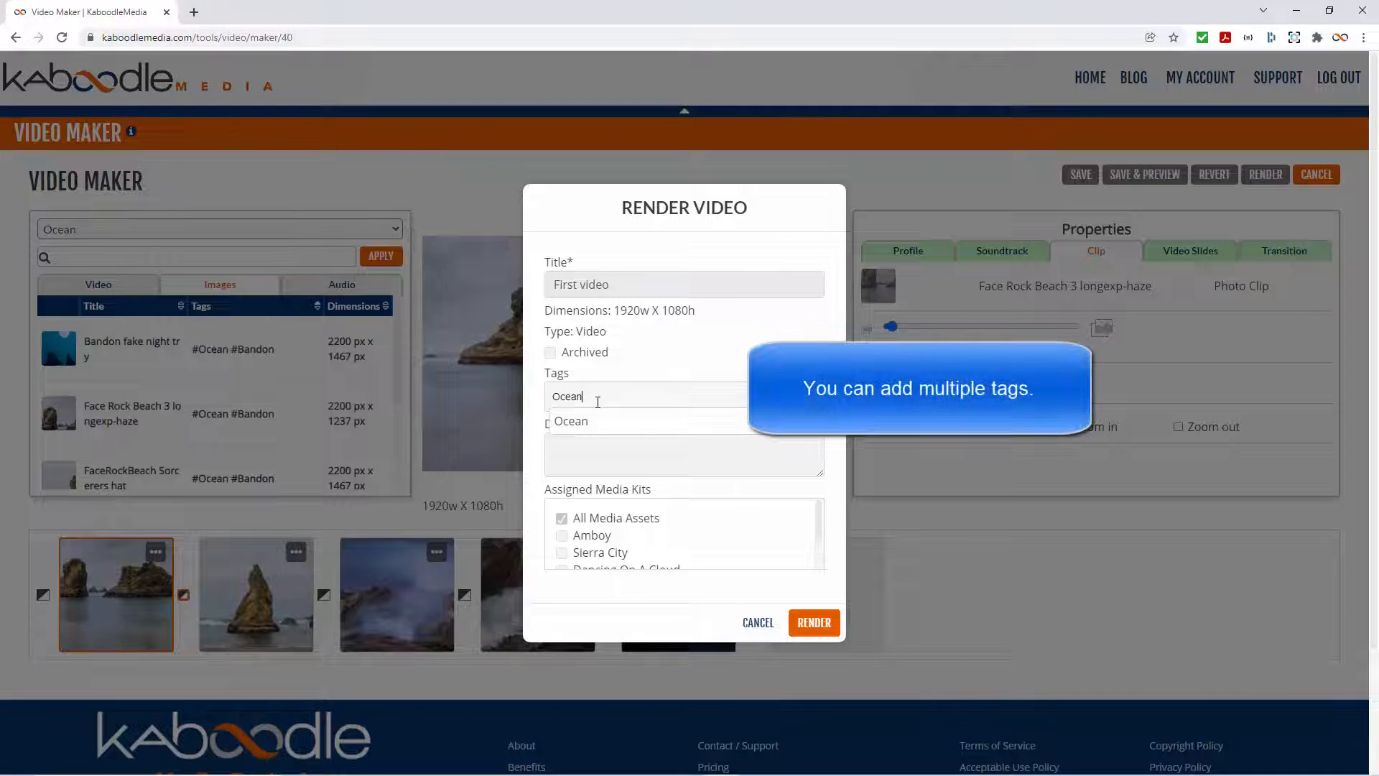
{"action": "left_click", "coordinate": [576, 424]}
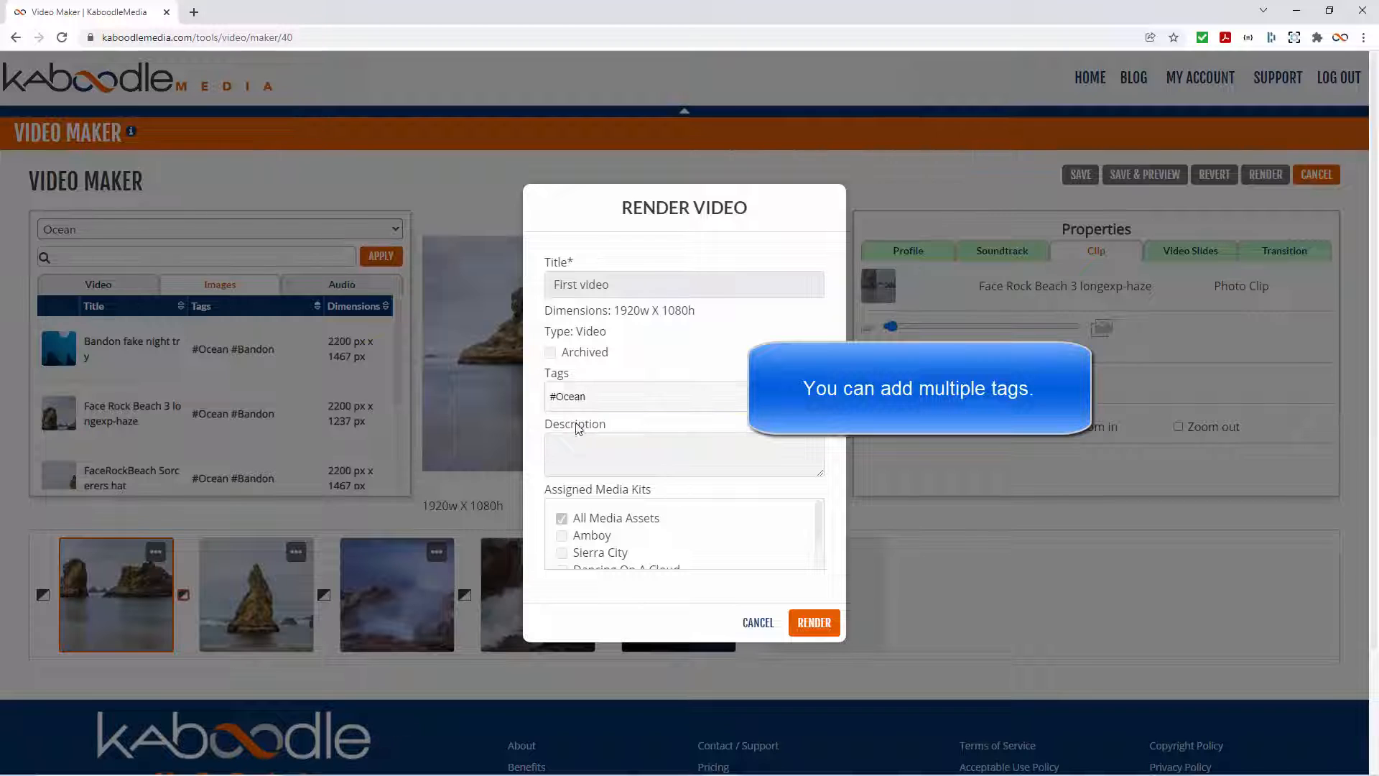
{"action": "scroll", "coordinate": [686, 503], "scroll_direction": "down", "scroll_amount": 2}
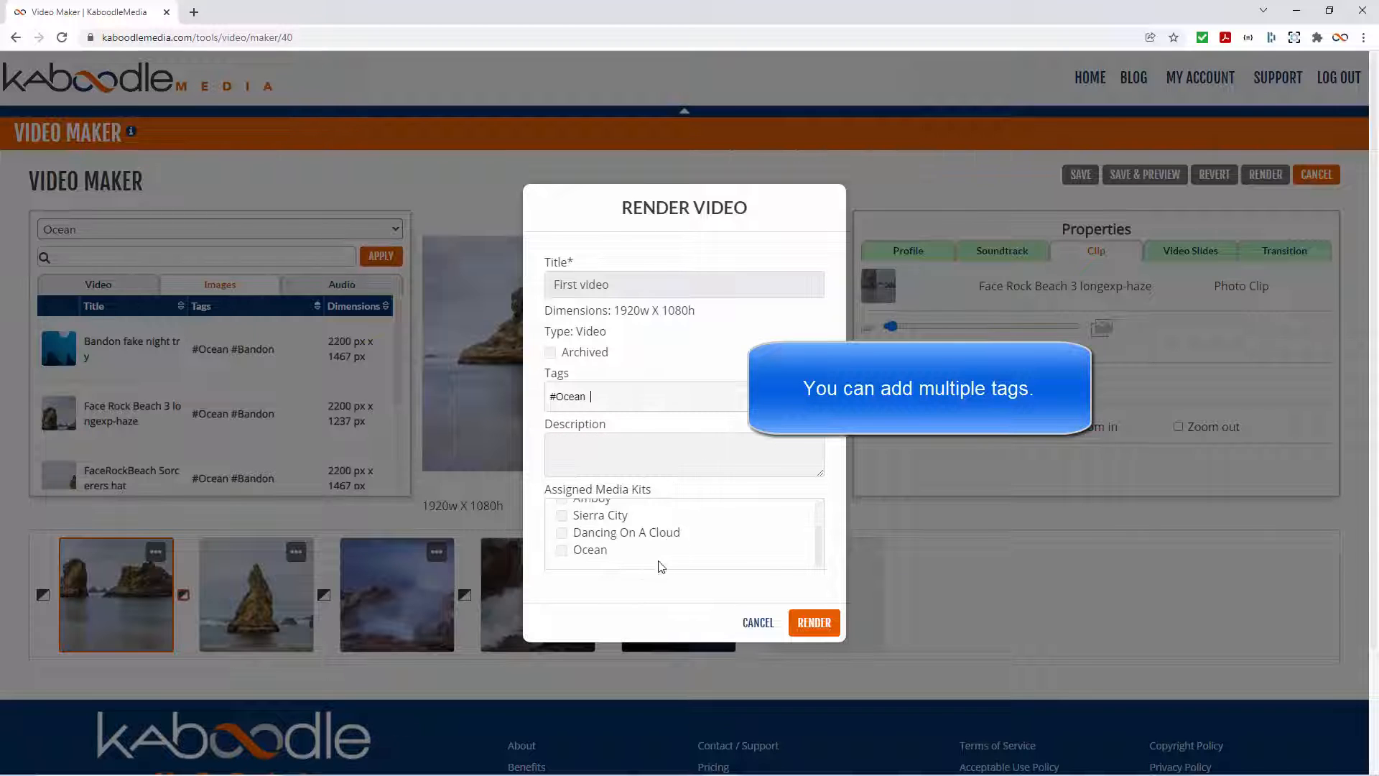
{"action": "left_click", "coordinate": [562, 550]}
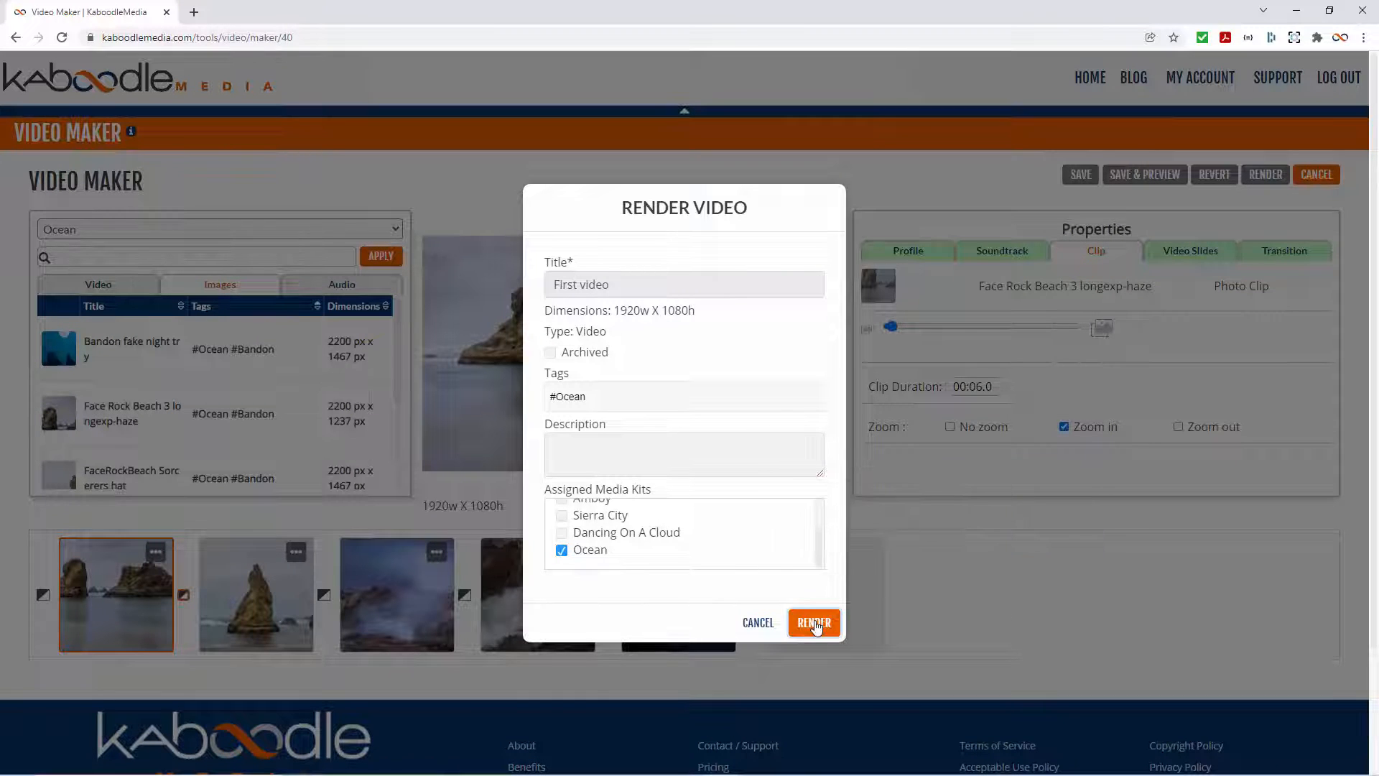
Submit the video for rendering and open the Videos list in the Media Vault
{"action": "left_click", "coordinate": [814, 623]}
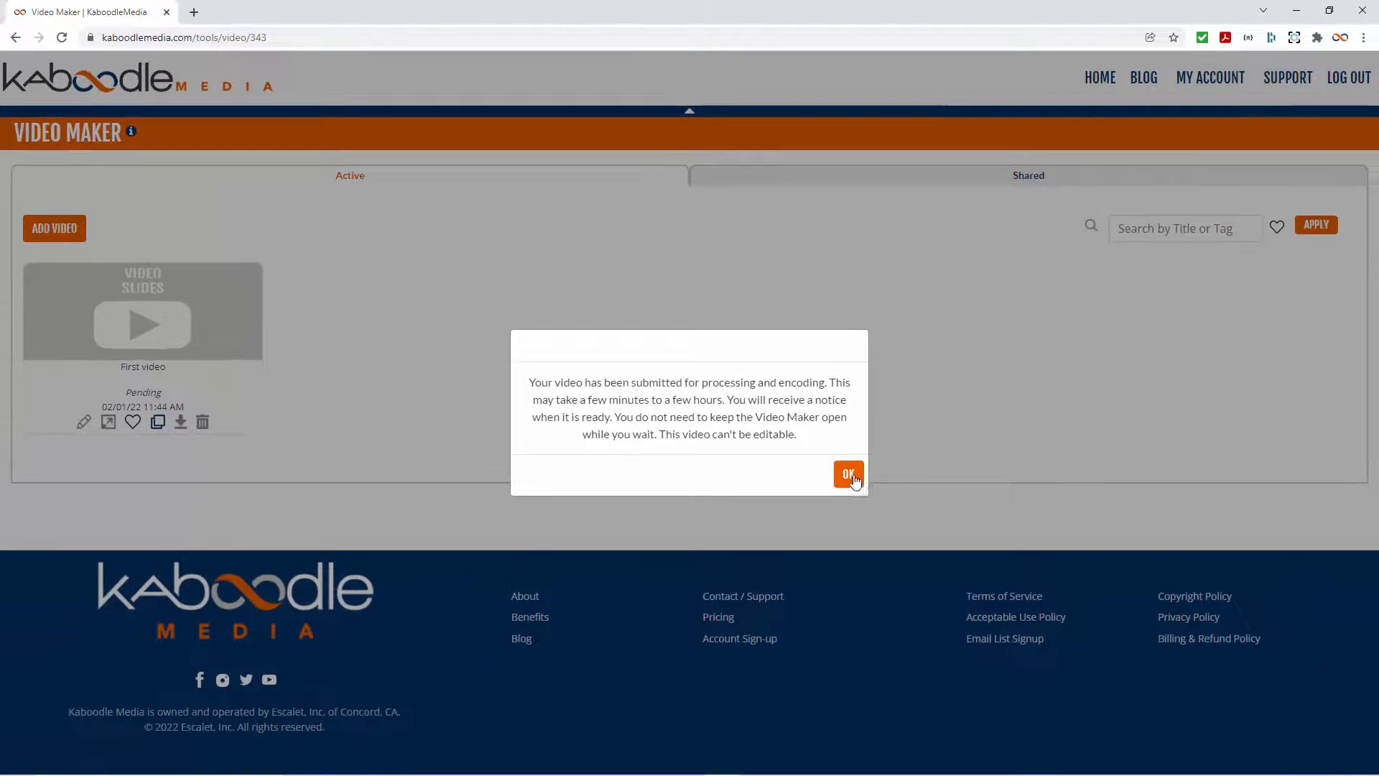
{"action": "left_click", "coordinate": [849, 476]}
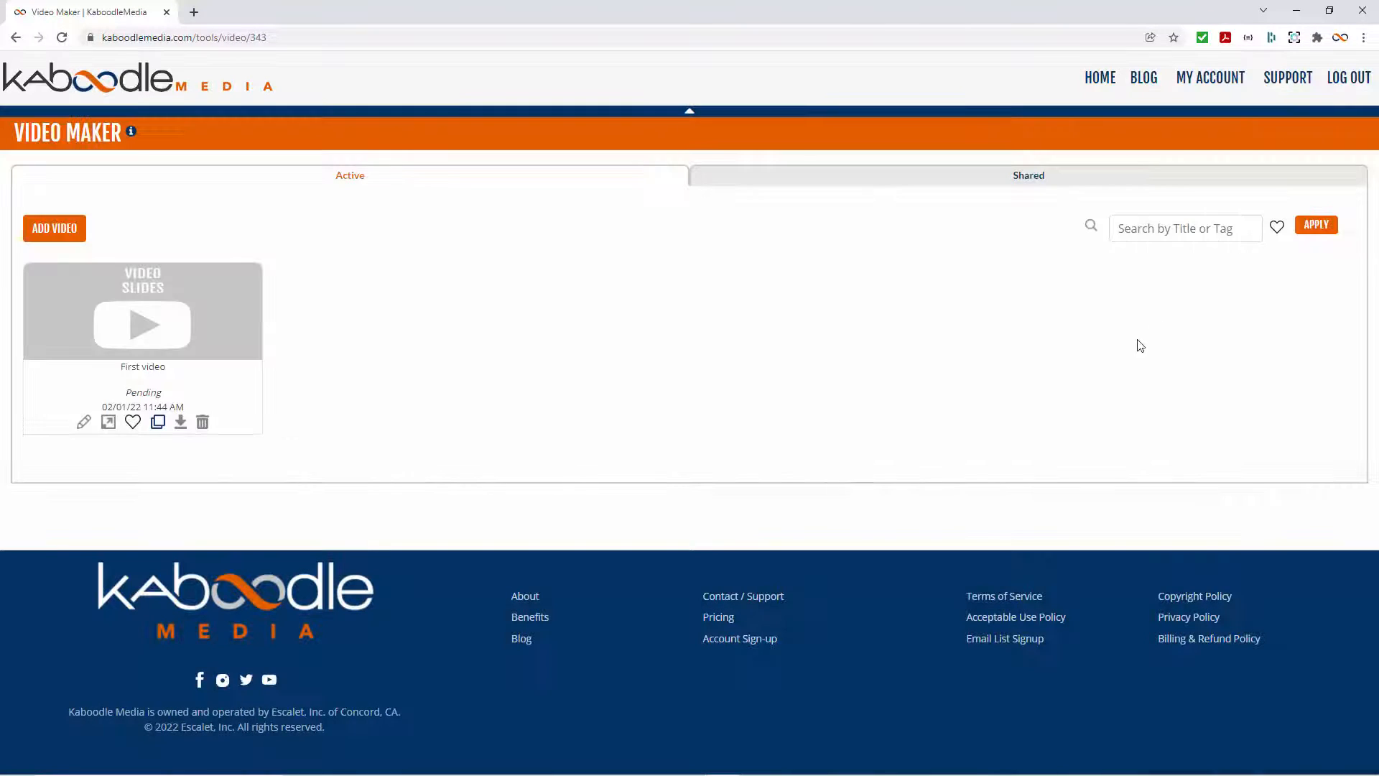
{"action": "left_click", "coordinate": [1217, 109]}
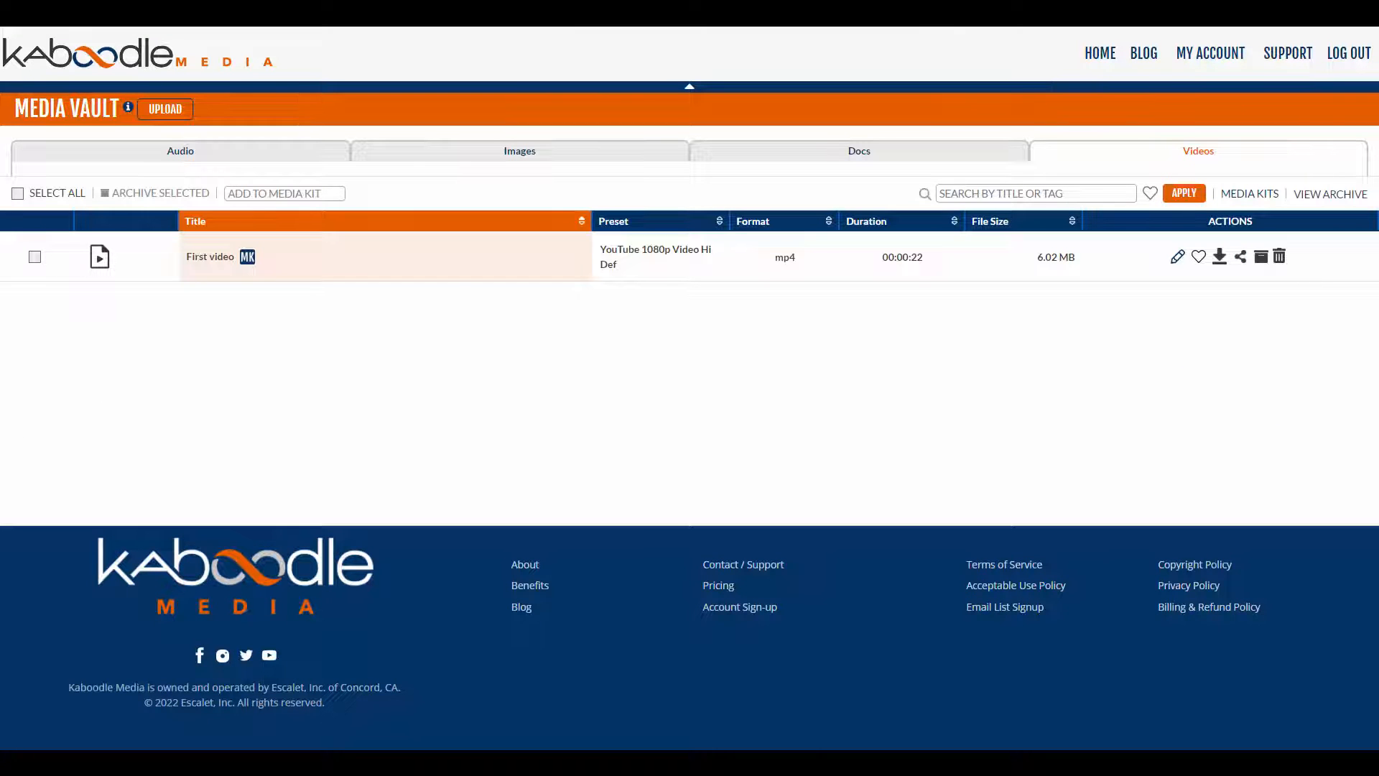